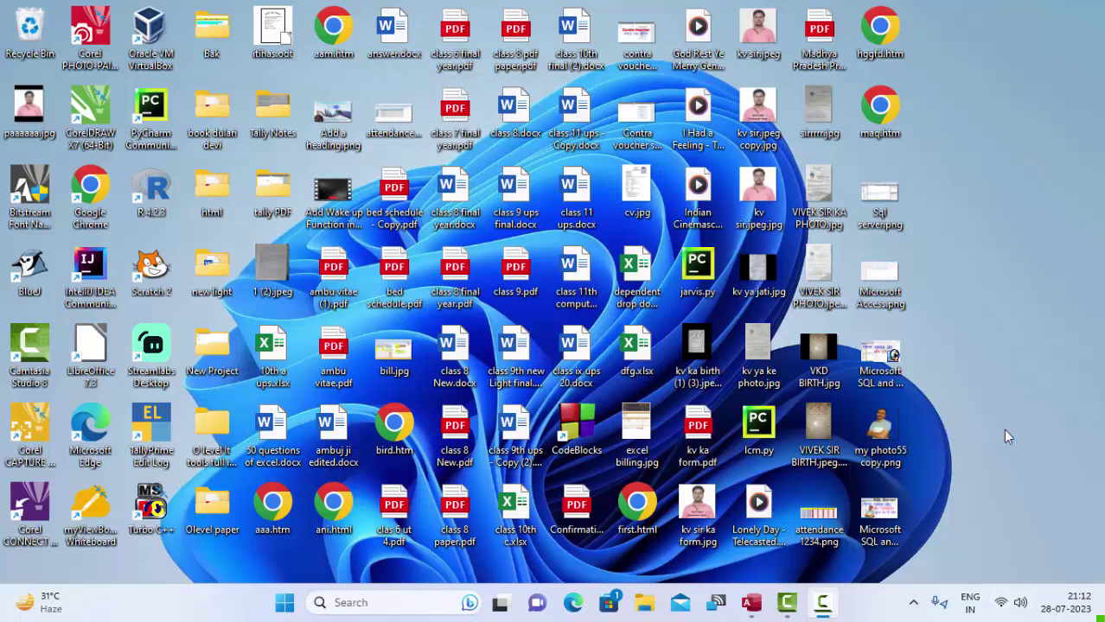
Step: Refresh the desktop, launch Access and start a blank database named Database153.accdb
{"action": "right_click", "coordinate": [959, 91]}
{"action": "left_click", "coordinate": [932, 163]}
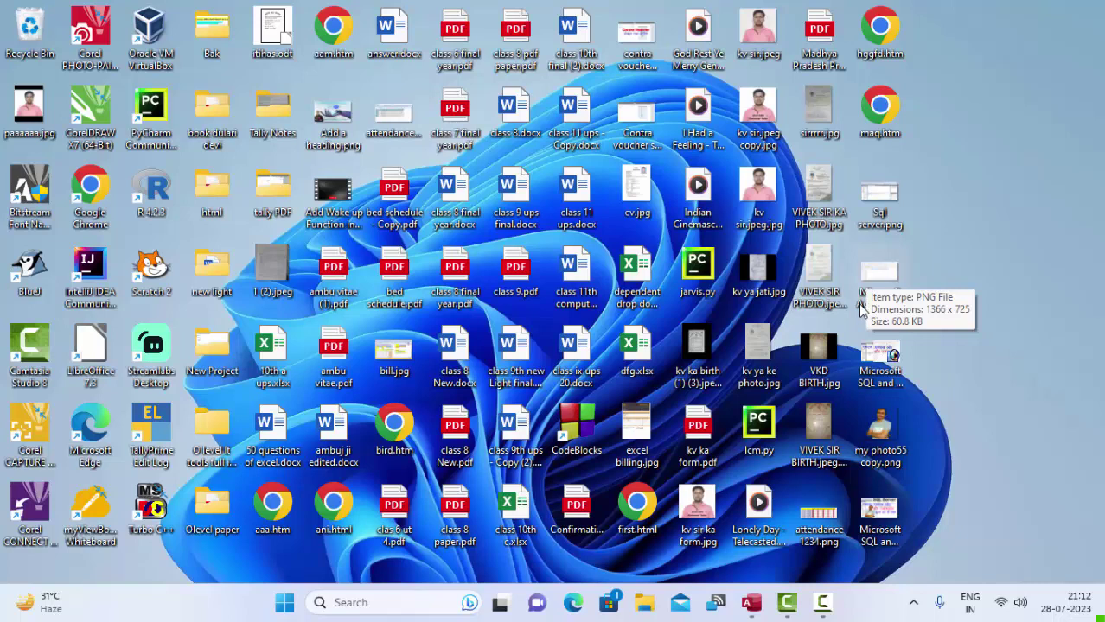
{"action": "left_click", "coordinate": [750, 602]}
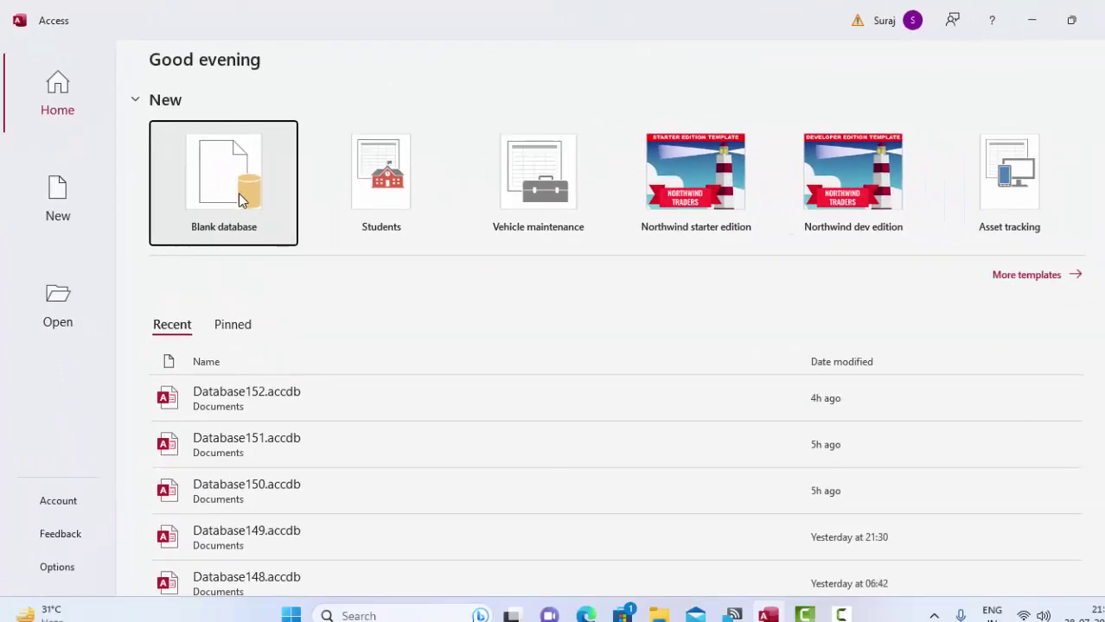
{"action": "left_click", "coordinate": [362, 293]}
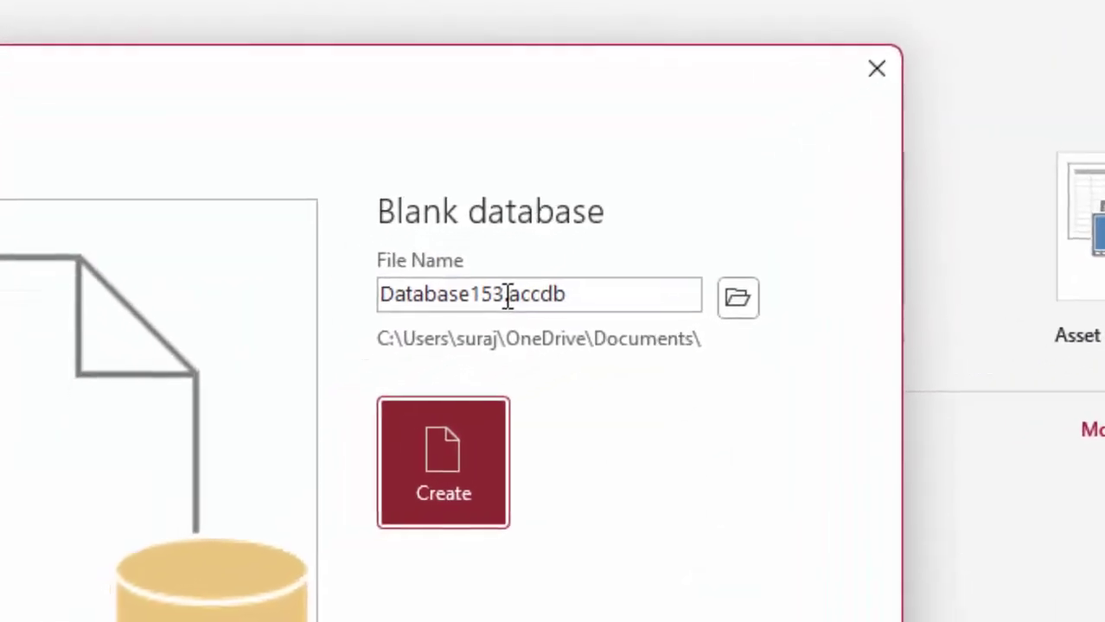
{"action": "double_click", "coordinate": [650, 277]}
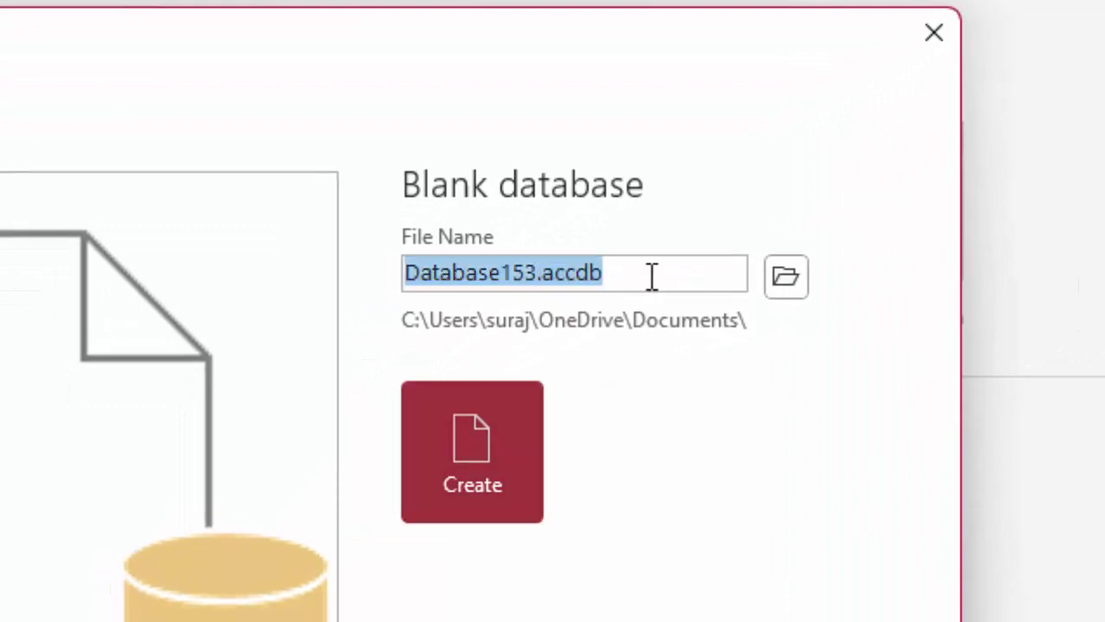
{"action": "left_click", "coordinate": [614, 277]}
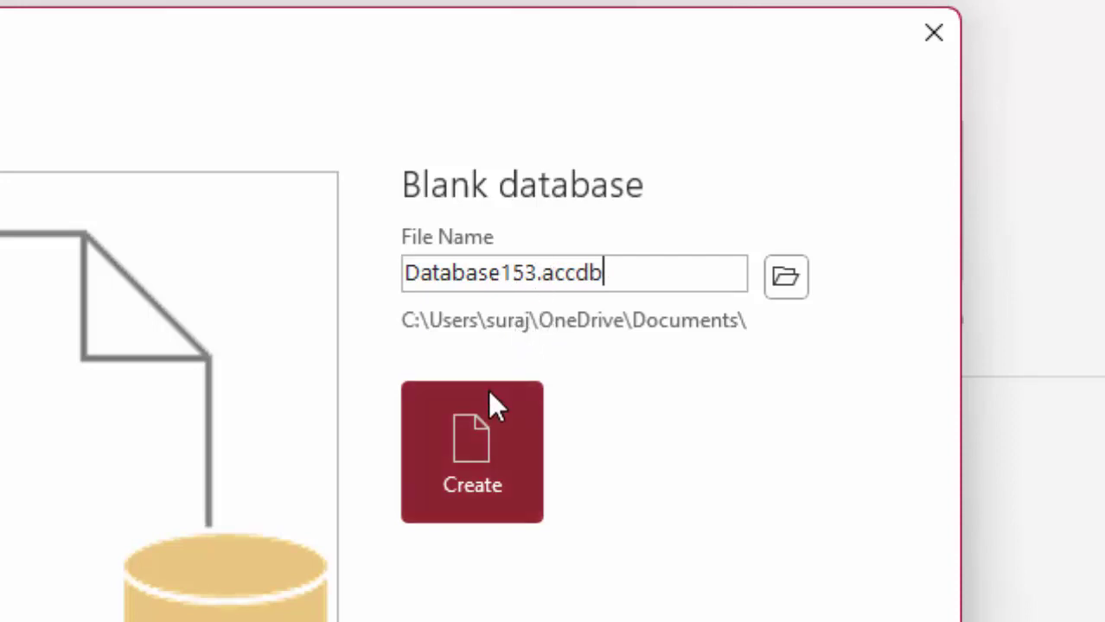
Step: Create Database153 and save the new table as ProductT in Design View
{"action": "left_click", "coordinate": [489, 457]}
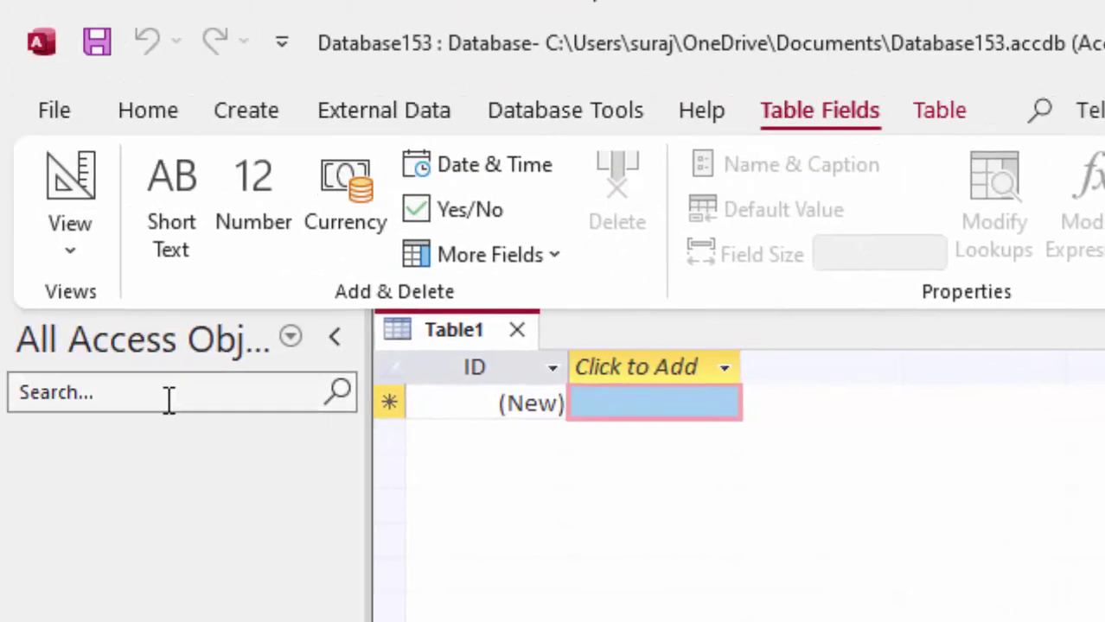
{"action": "left_click", "coordinate": [70, 244]}
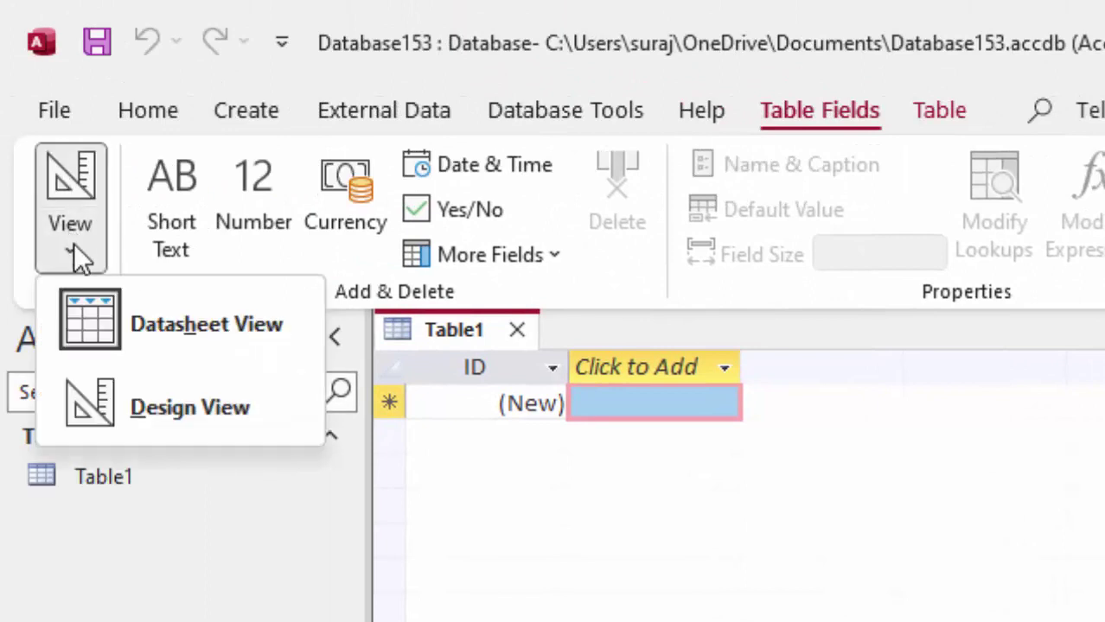
{"action": "left_click", "coordinate": [168, 408]}
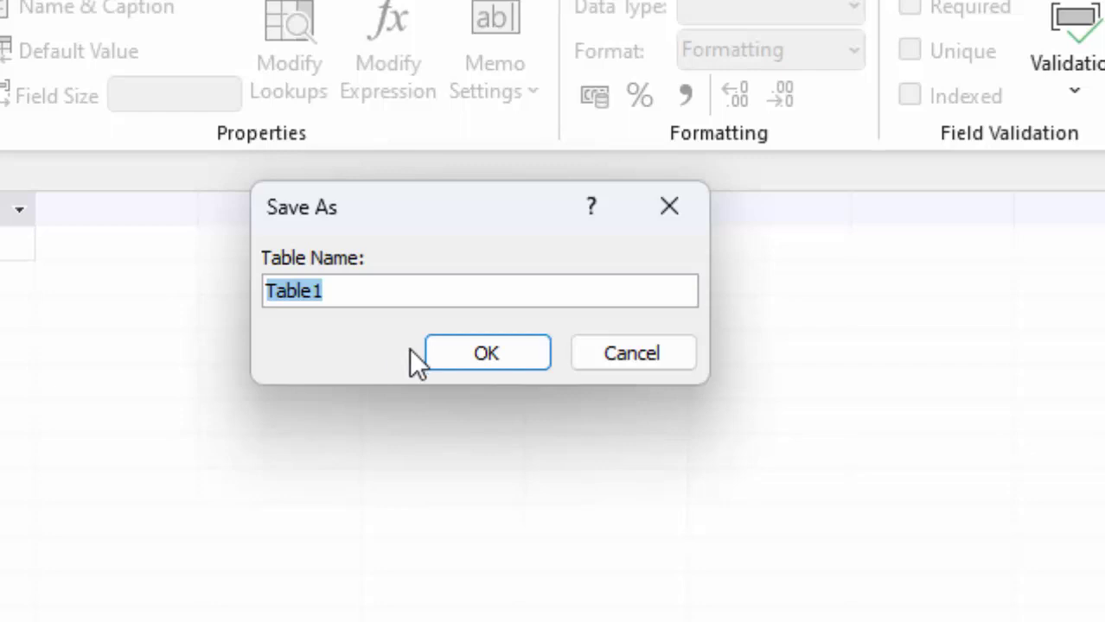
{"action": "key", "text": "BackSpace"}
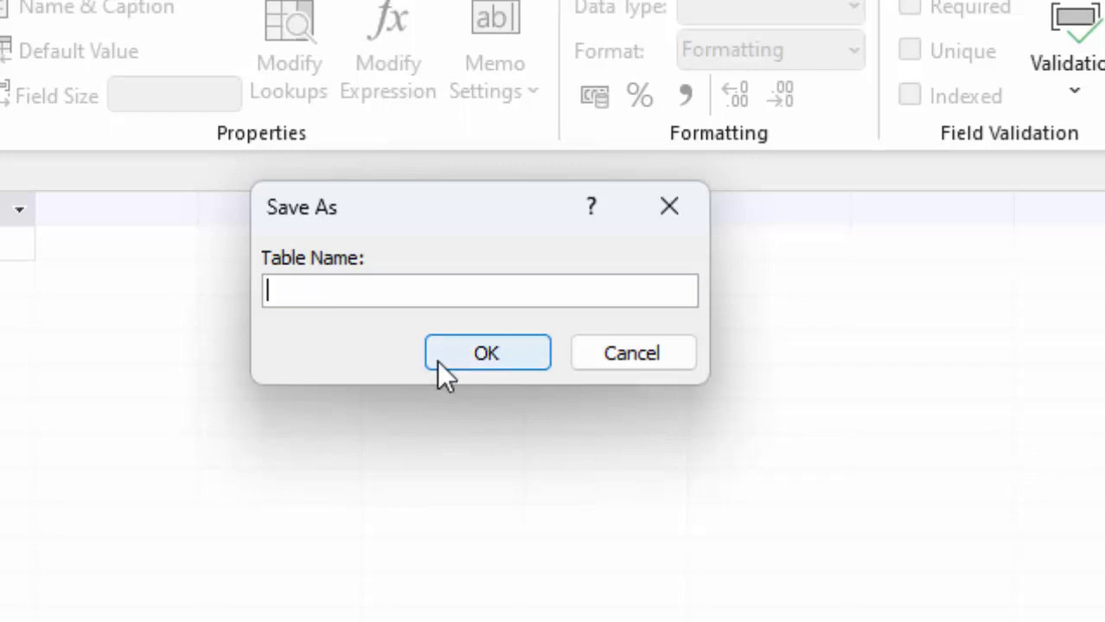
{"action": "type", "text": "Produ"}
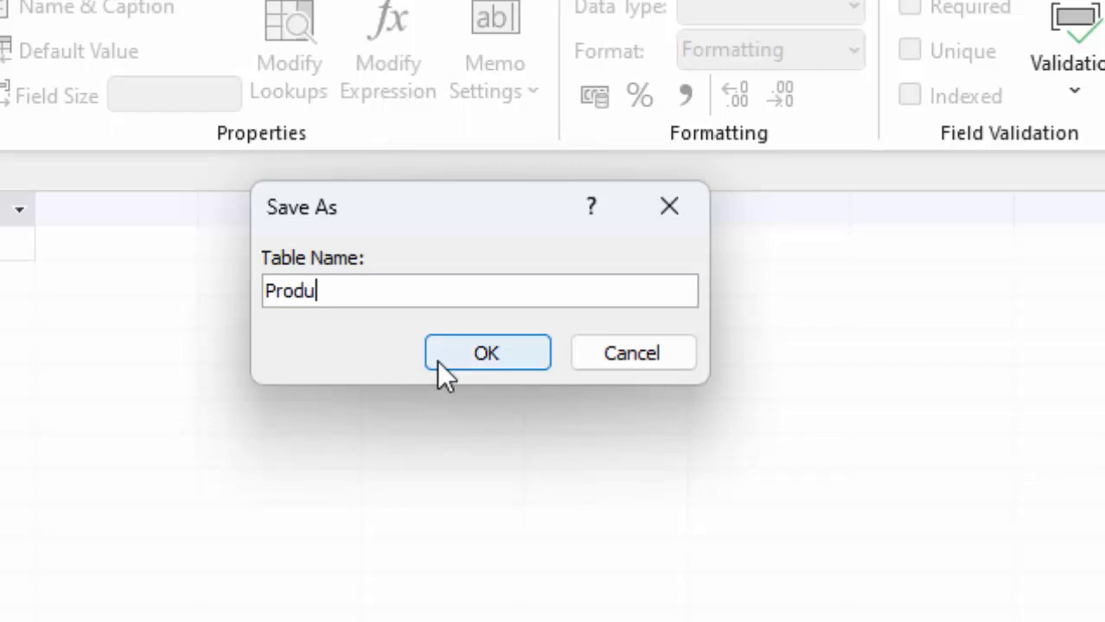
{"action": "type", "text": "ctT"}
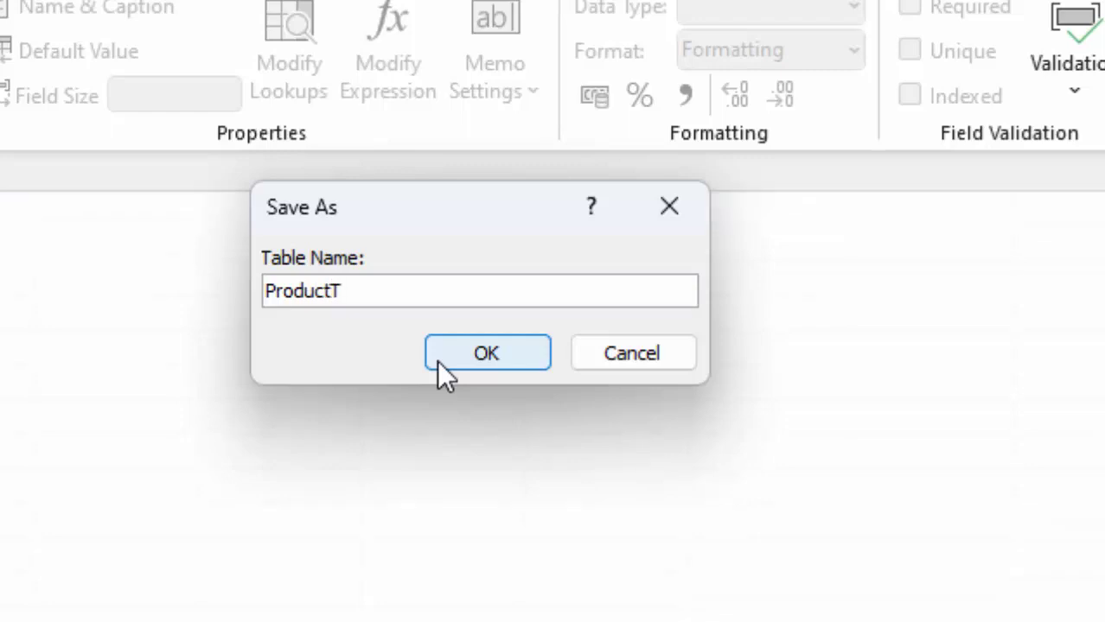
{"action": "left_click", "coordinate": [436, 360]}
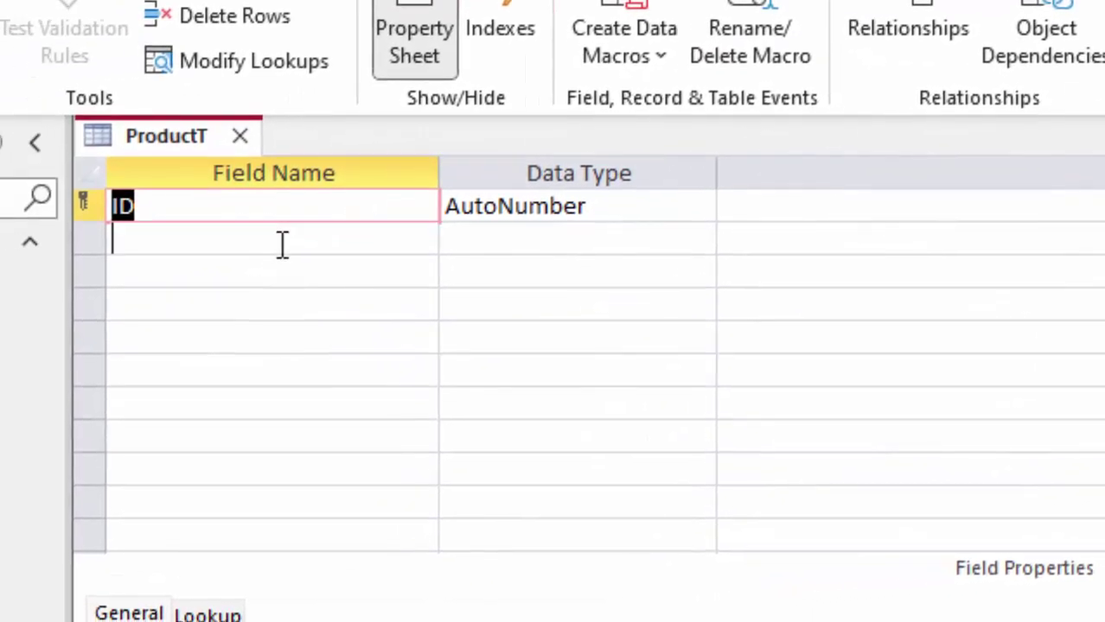
Step: Add a 'Name of Producy' field below ID
{"action": "left_click", "coordinate": [52, 265]}
{"action": "type", "text": "Nam"}
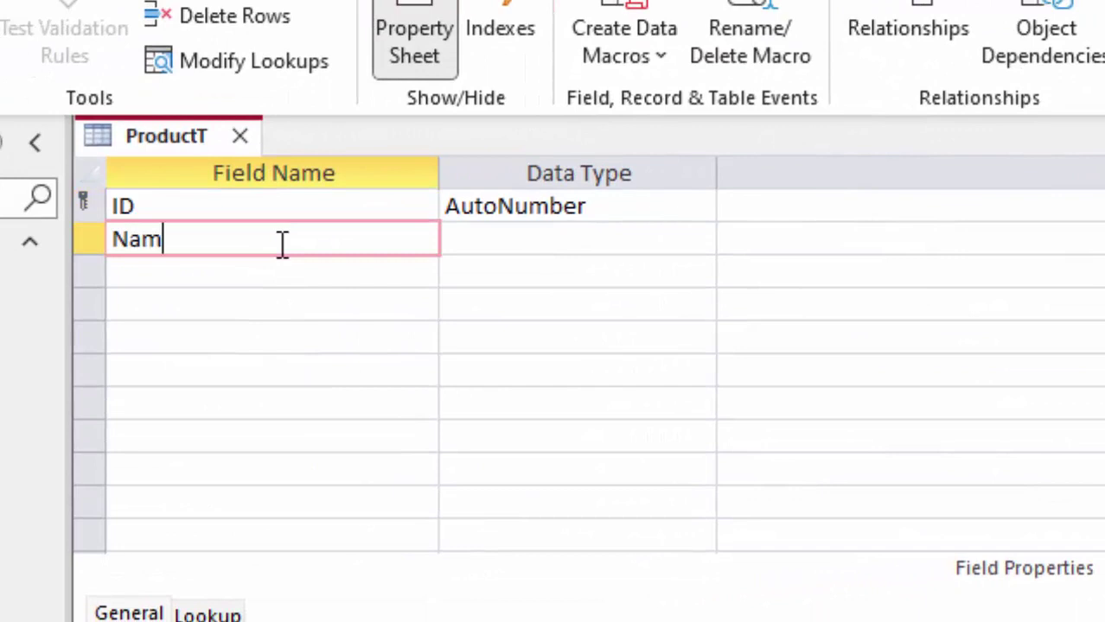
{"action": "type", "text": "eof P"}
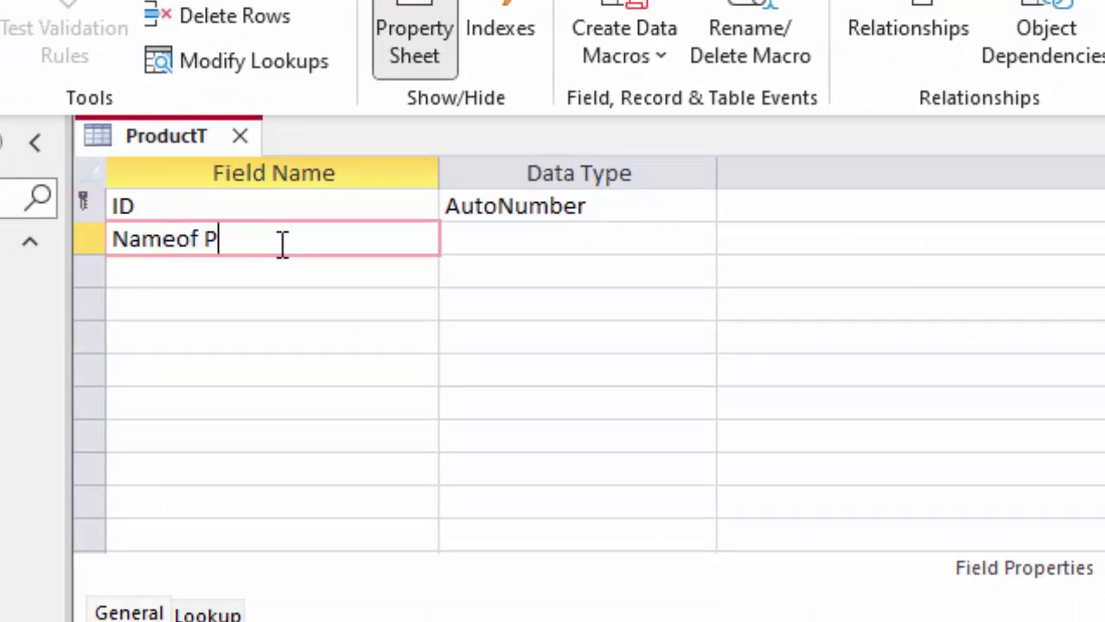
{"action": "type", "text": "\\\\"}
{"action": "key", "text": "BackSpace"}
{"action": "key", "text": "BackSpace"}
{"action": "key", "text": "BackSpace"}
{"action": "key", "text": "BackSpace"}
{"action": "type", "text": "e o"}
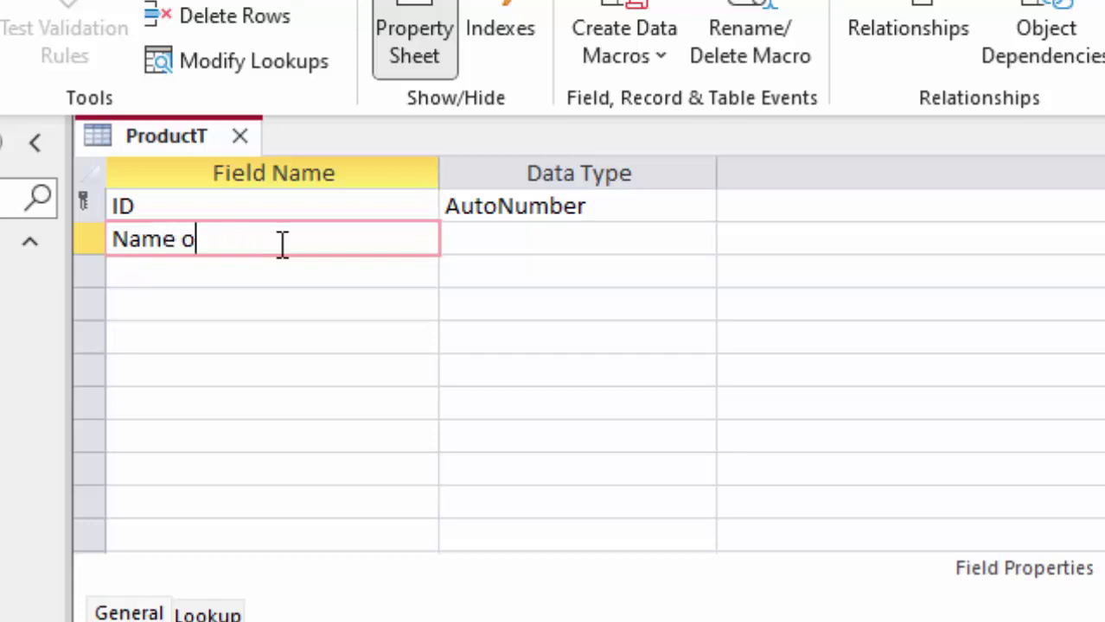
{"action": "type", "text": "f Prod"}
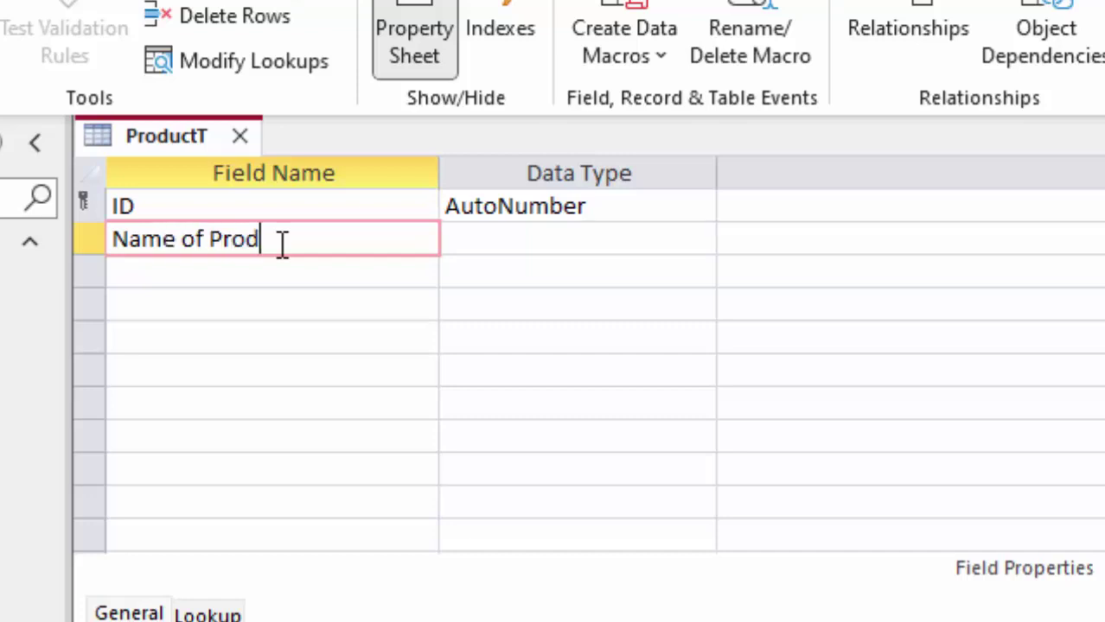
{"action": "type", "text": "y"}
{"action": "key", "text": "BackSpace"}
{"action": "type", "text": "ucy"}
{"action": "key", "text": "Tab"}
Step: Add a Price field with the Currency data type
{"action": "left_click", "coordinate": [285, 264]}
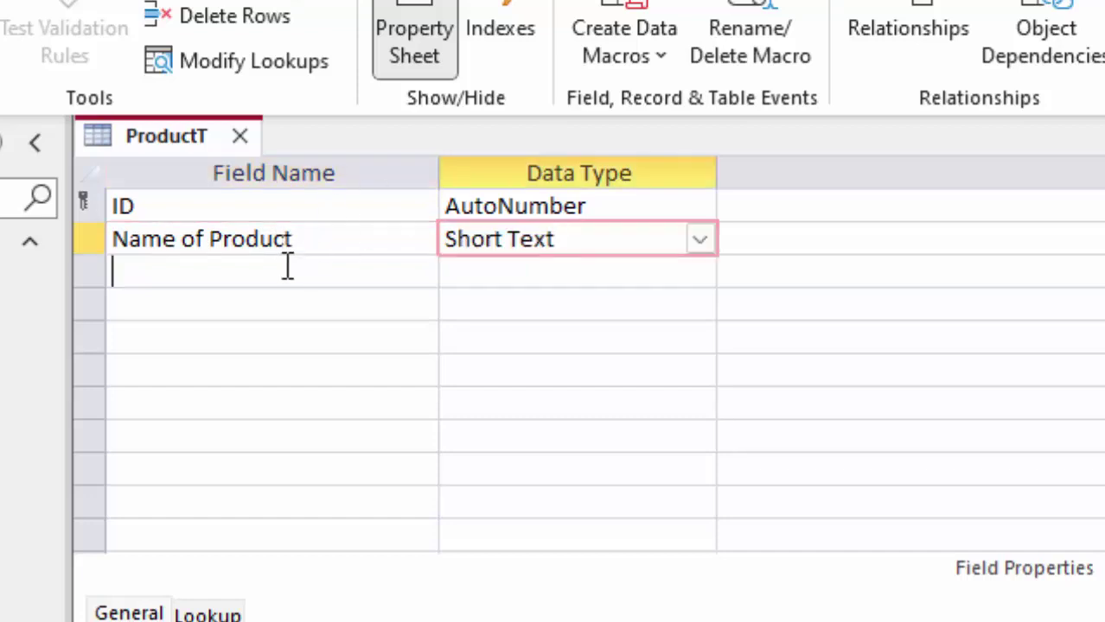
{"action": "type", "text": "Pric"}
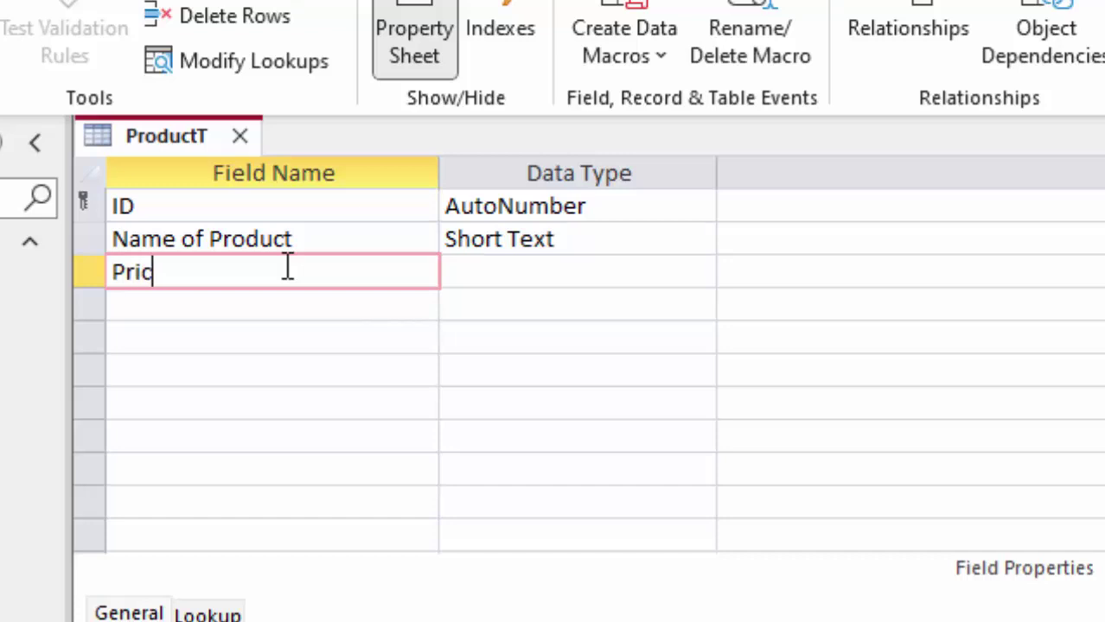
{"action": "type", "text": "e"}
{"action": "left_click", "coordinate": [532, 247]}
{"action": "left_click", "coordinate": [666, 272]}
{"action": "left_click", "coordinate": [699, 271]}
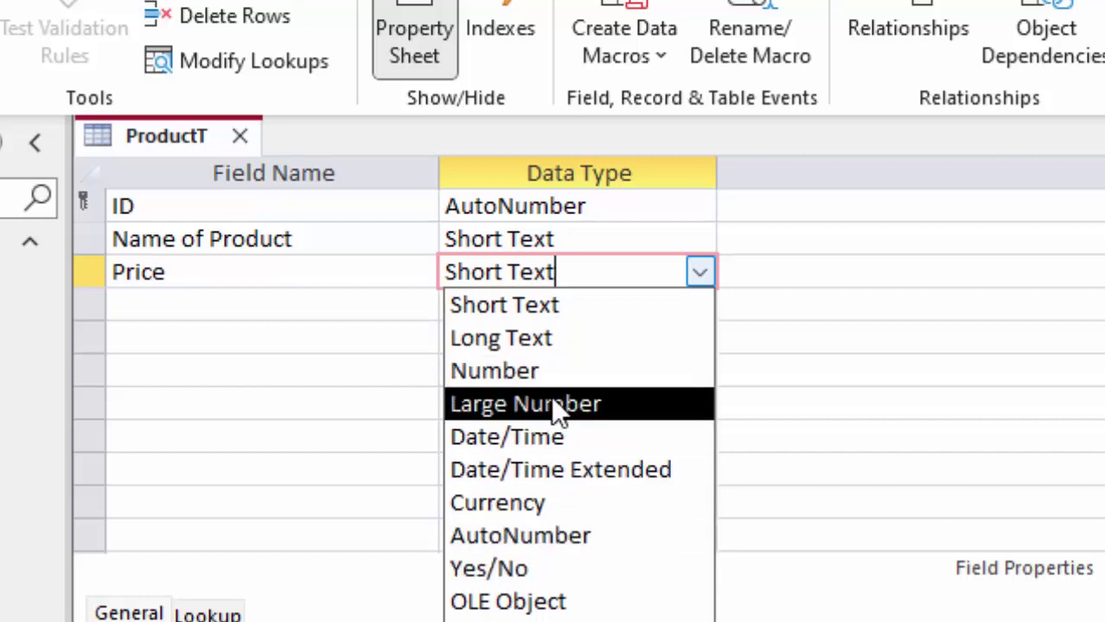
{"action": "left_click", "coordinate": [540, 495]}
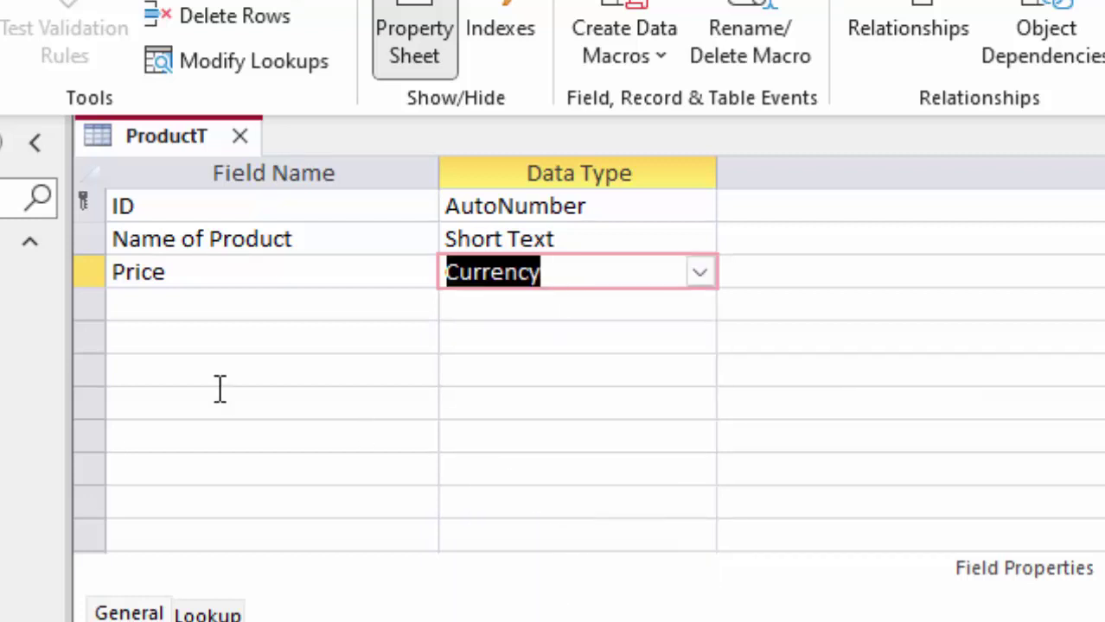
Step: Add a Unit field of type Number with field size Double
{"action": "left_click", "coordinate": [188, 305]}
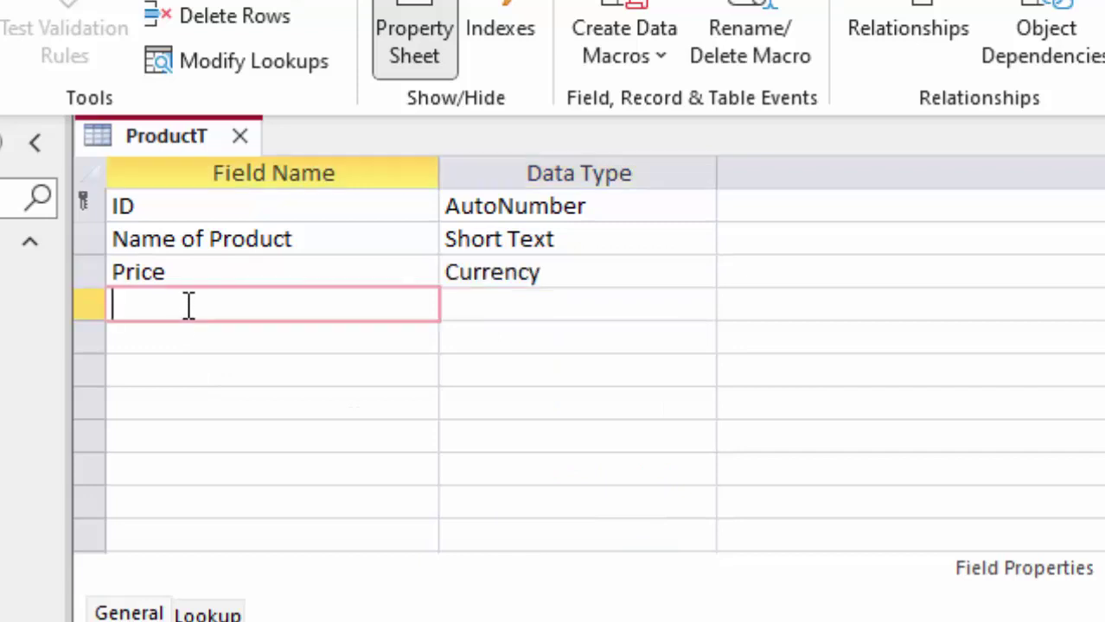
{"action": "type", "text": "Unit"}
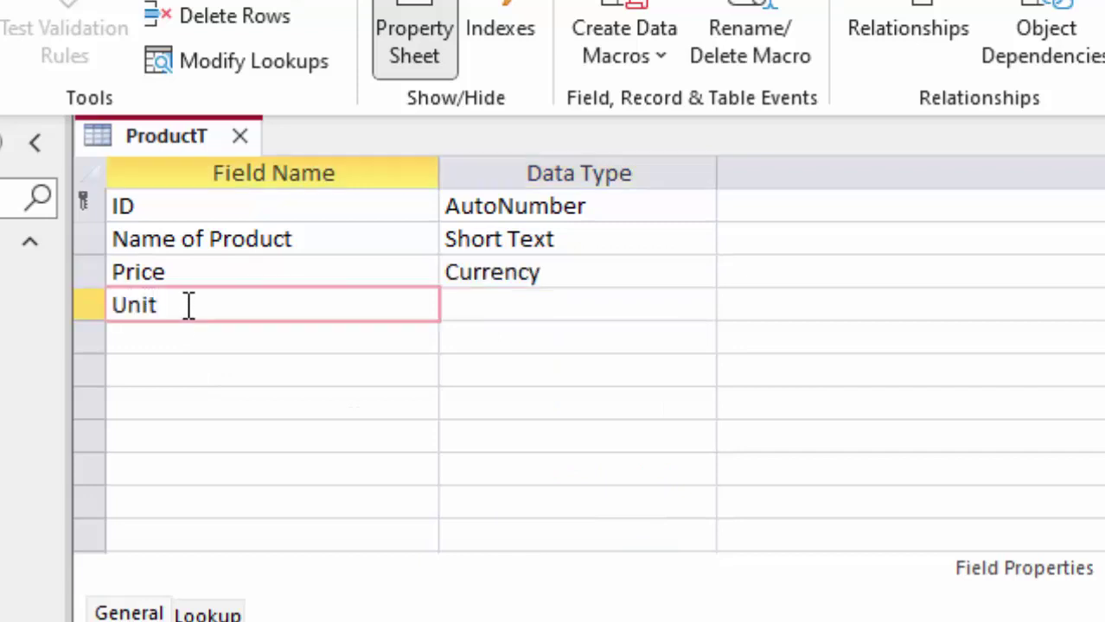
{"action": "left_click", "coordinate": [560, 307]}
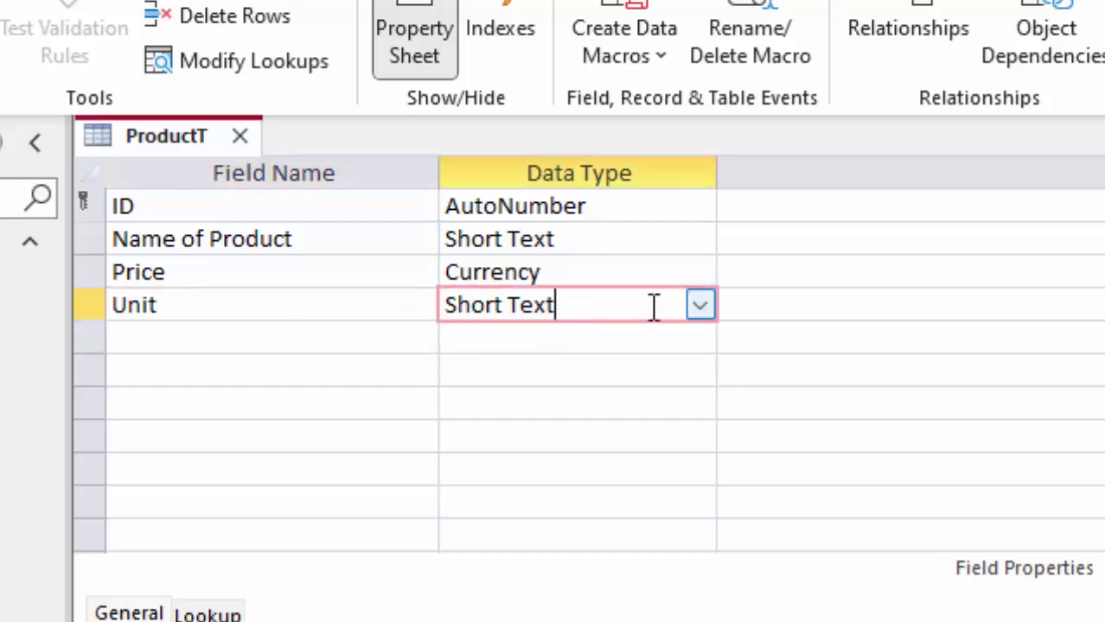
{"action": "left_click", "coordinate": [700, 305]}
{"action": "left_click", "coordinate": [566, 403]}
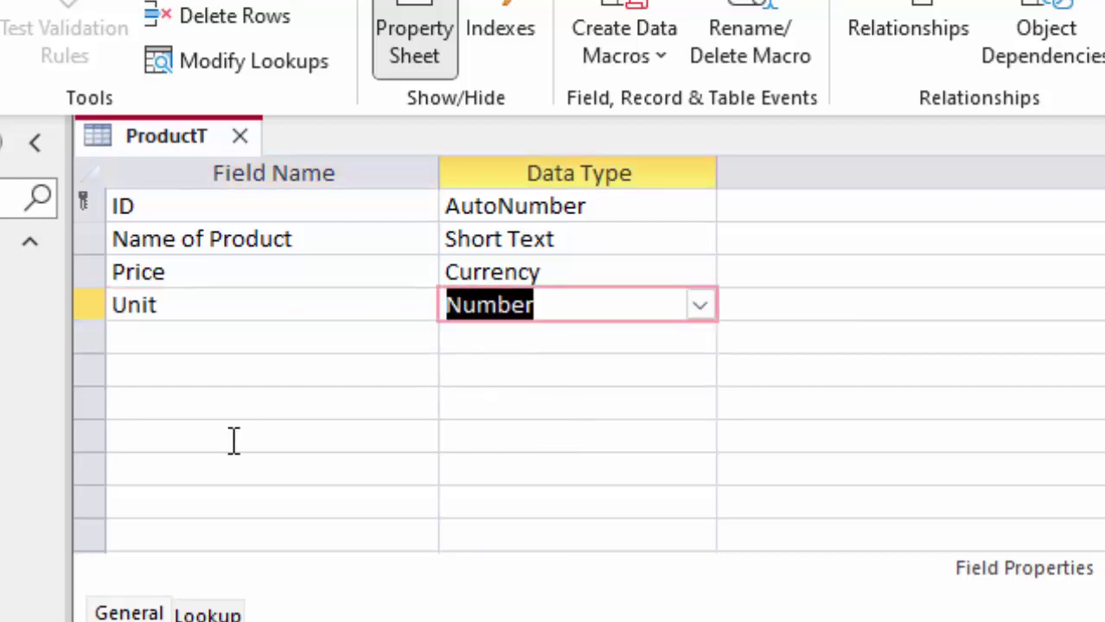
{"action": "left_click", "coordinate": [443, 543]}
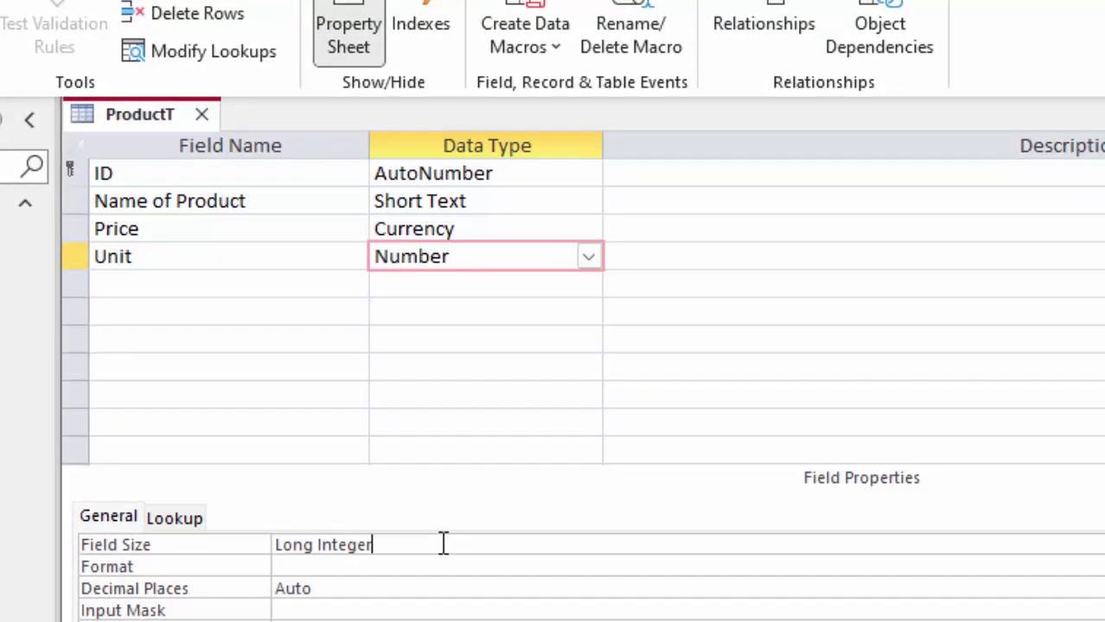
{"action": "left_click", "coordinate": [274, 543]}
{"action": "type", "text": "double"}
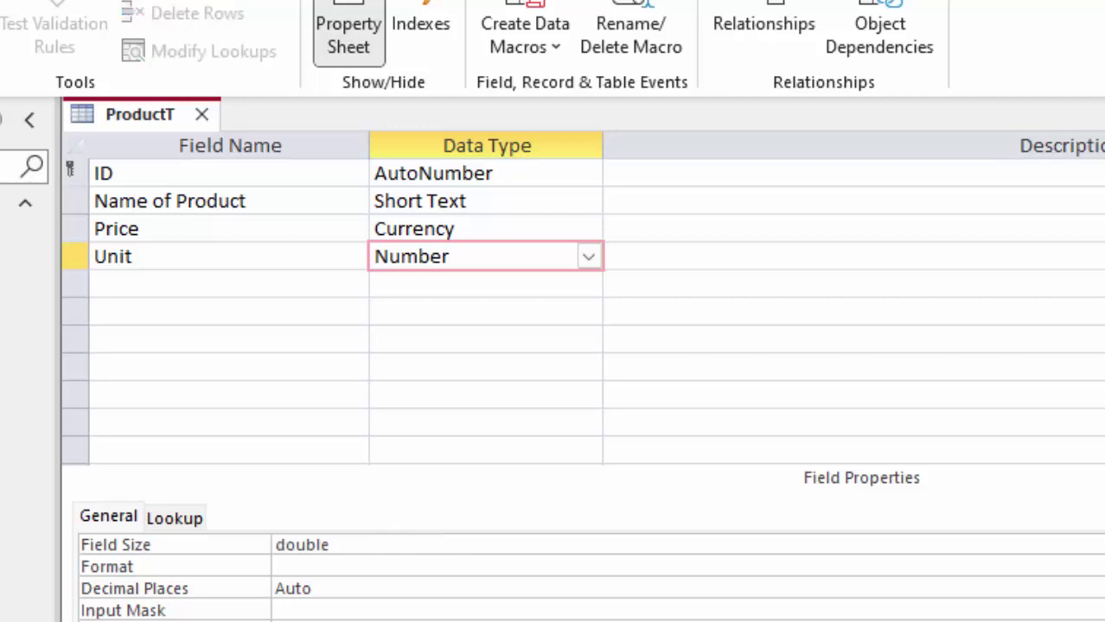
{"action": "key", "text": "shift+Left"}
{"action": "key", "text": "shift+Left"}
{"action": "key", "text": "shift+Left"}
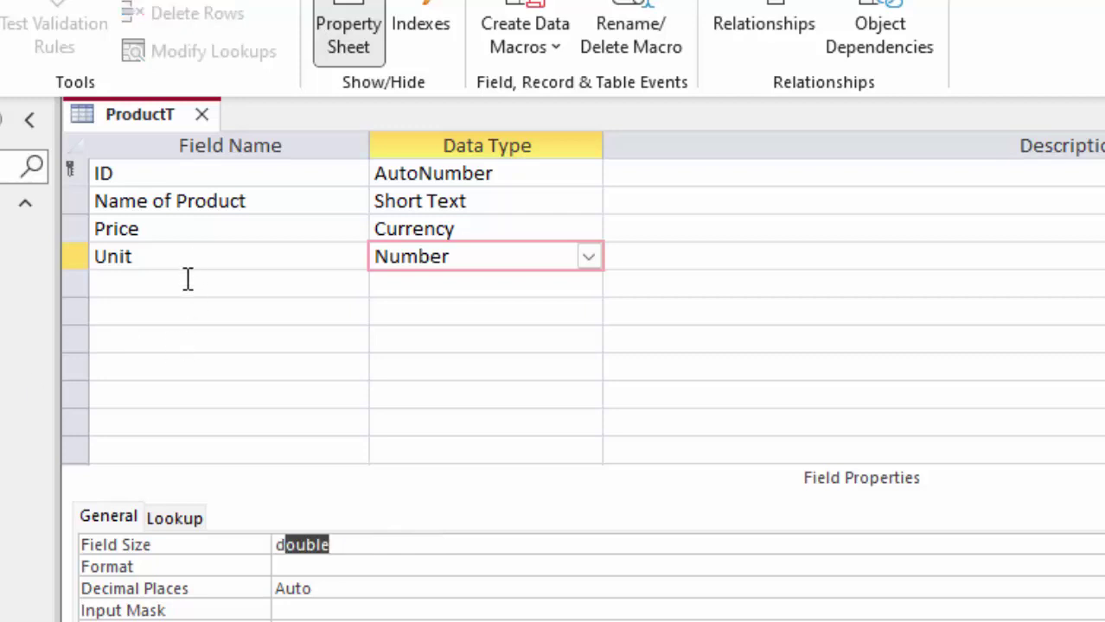
Step: Add a Total Price field below Unit and open its Data Type list
{"action": "left_click", "coordinate": [187, 283]}
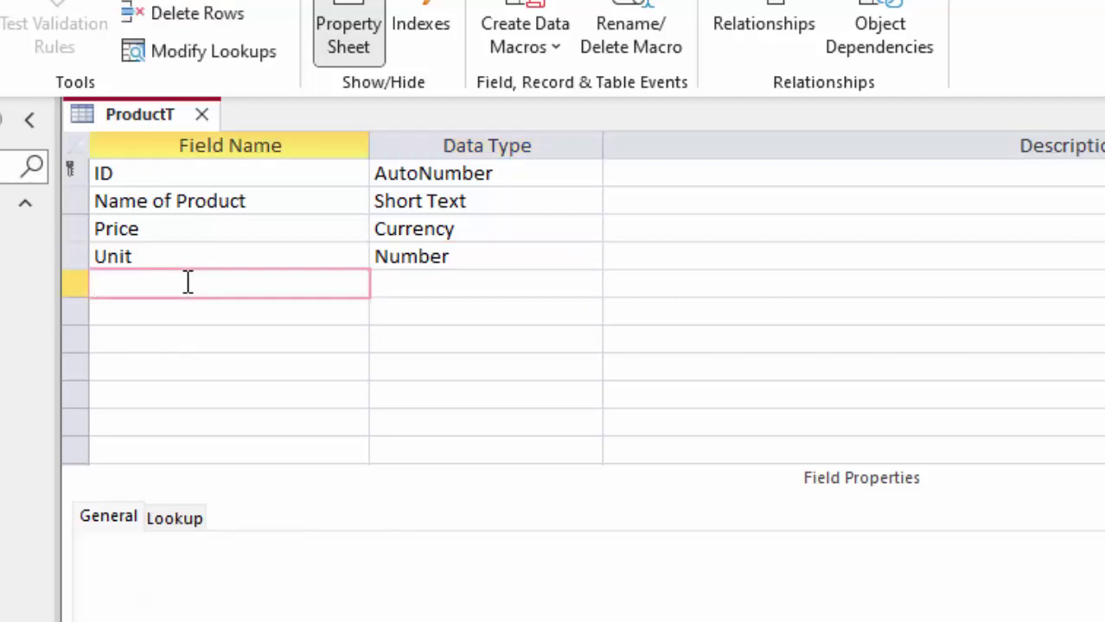
{"action": "type", "text": "To"}
{"action": "type", "text": "tal "}
{"action": "type", "text": "P"}
{"action": "type", "text": "rice"}
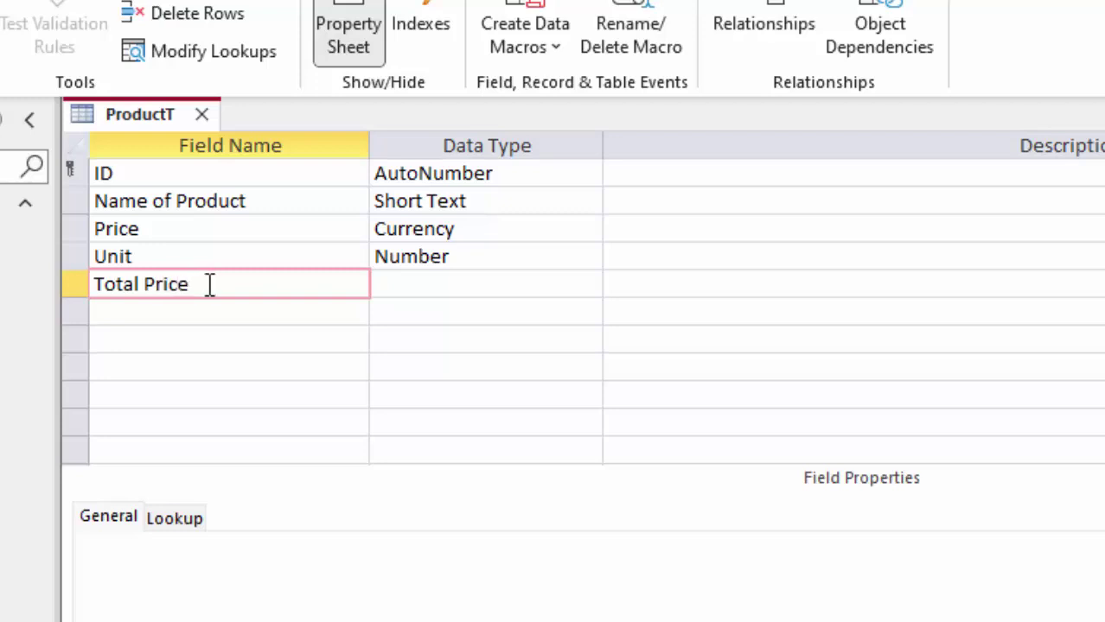
{"action": "left_click", "coordinate": [503, 287]}
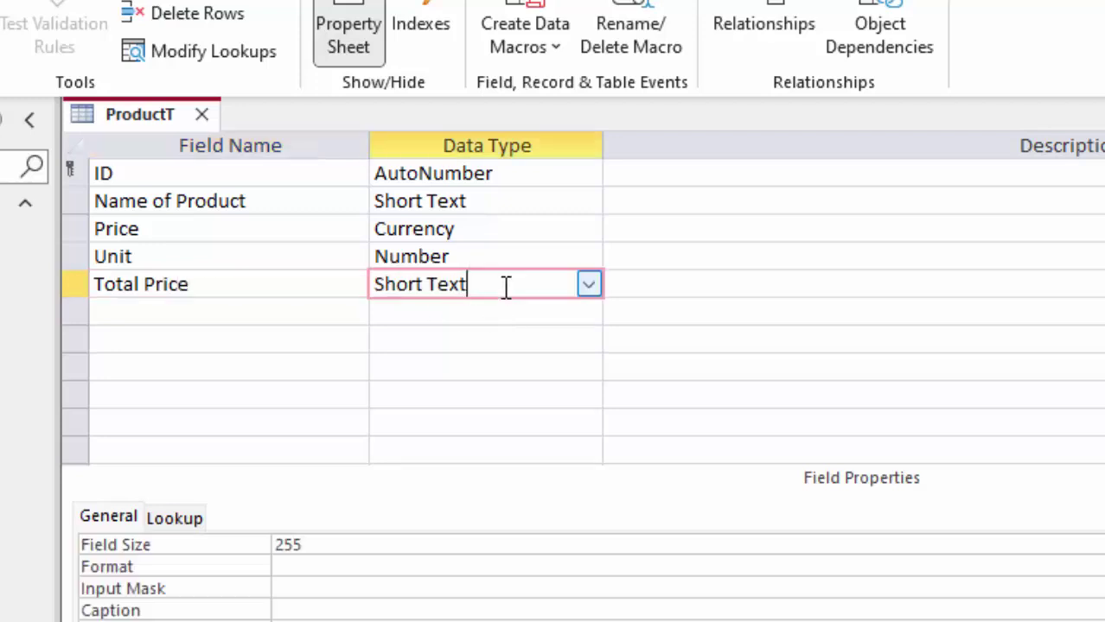
{"action": "left_click", "coordinate": [587, 284]}
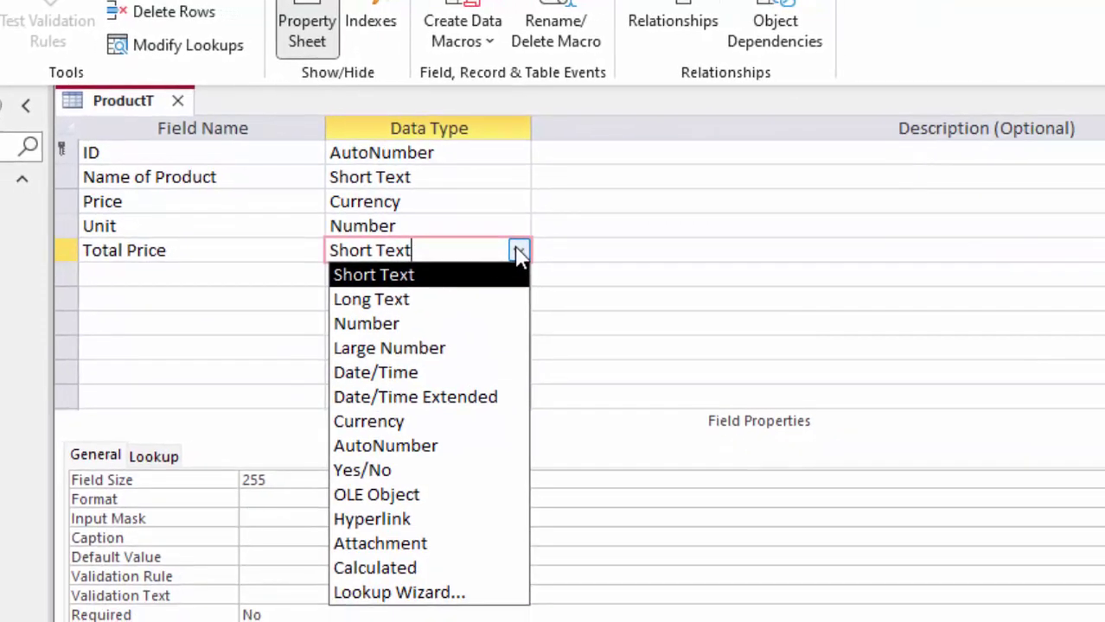
Step: Set Total Price to Calculated with the expression [Price]*[Unit]
{"action": "left_click", "coordinate": [419, 568]}
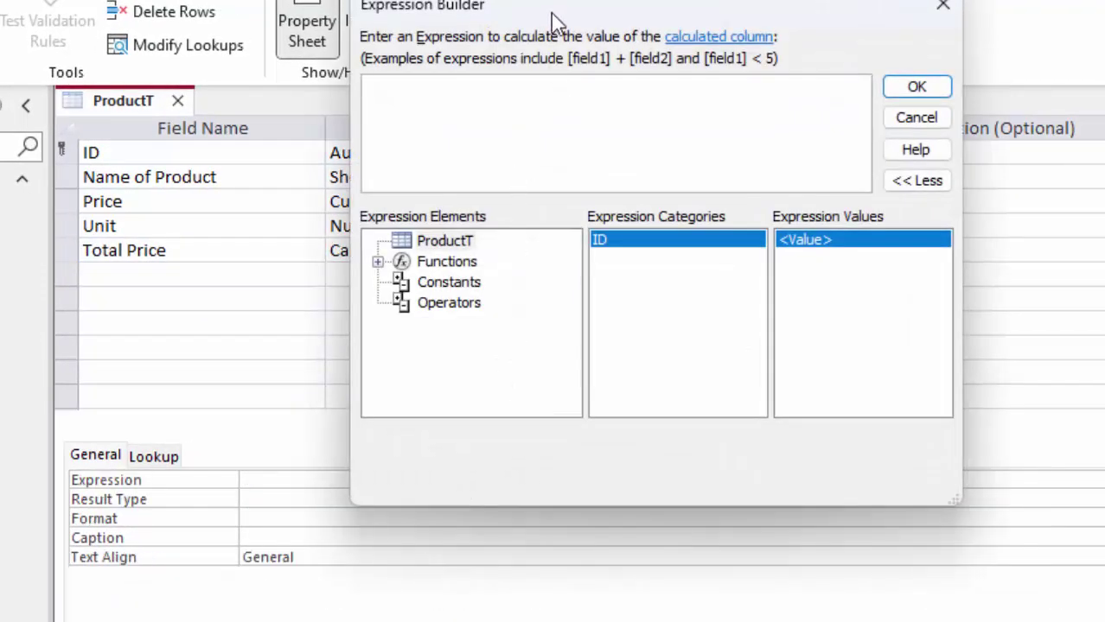
{"action": "left_click_drag", "start_coordinate": [552, 20], "coordinate": [724, 74]}
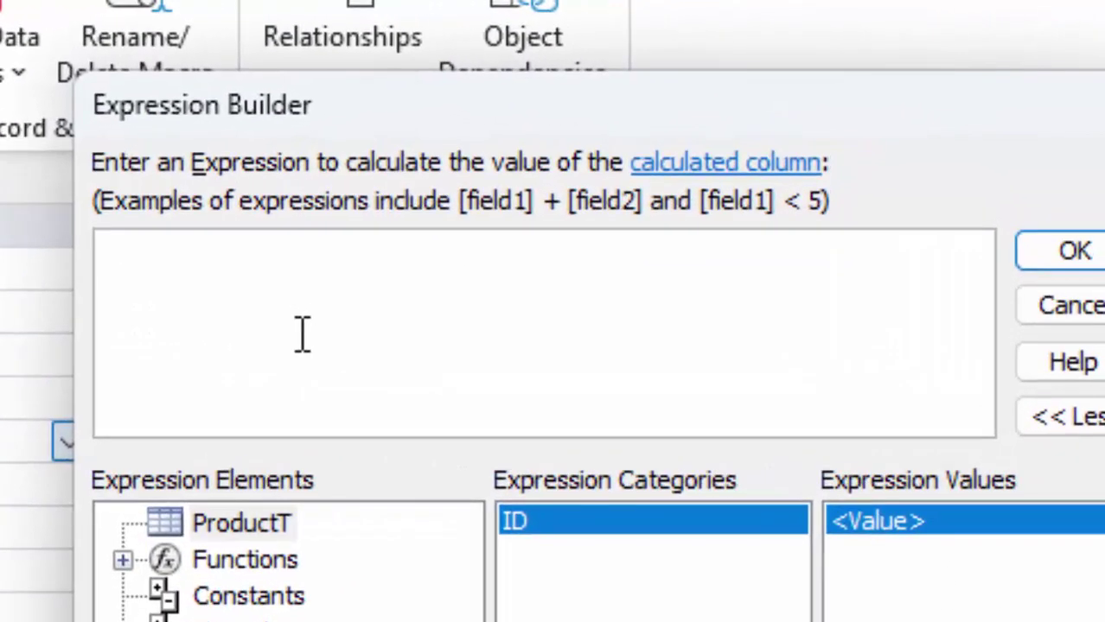
{"action": "type", "text": "[P"}
{"action": "type", "text": "rice"}
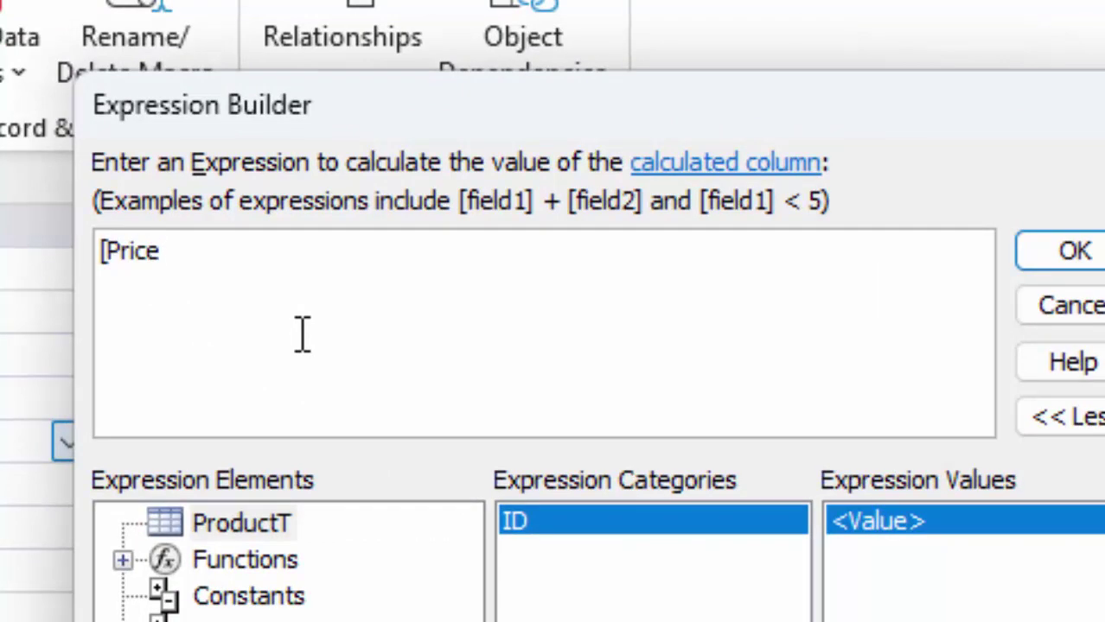
{"action": "type", "text": "]"}
{"action": "type", "text": "*[U"}
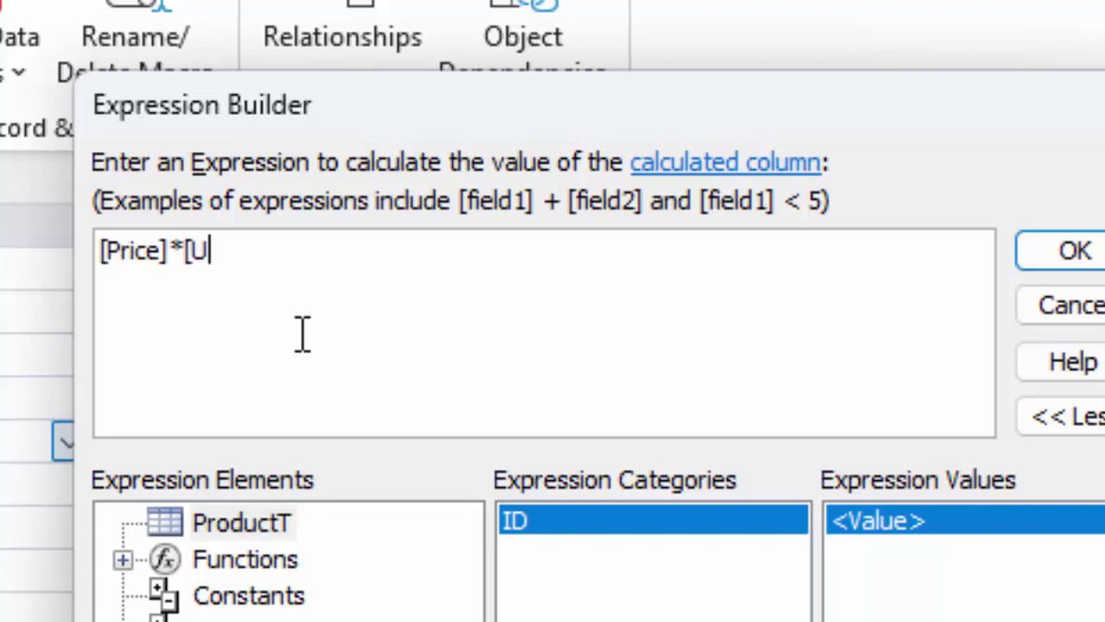
{"action": "type", "text": "nit]"}
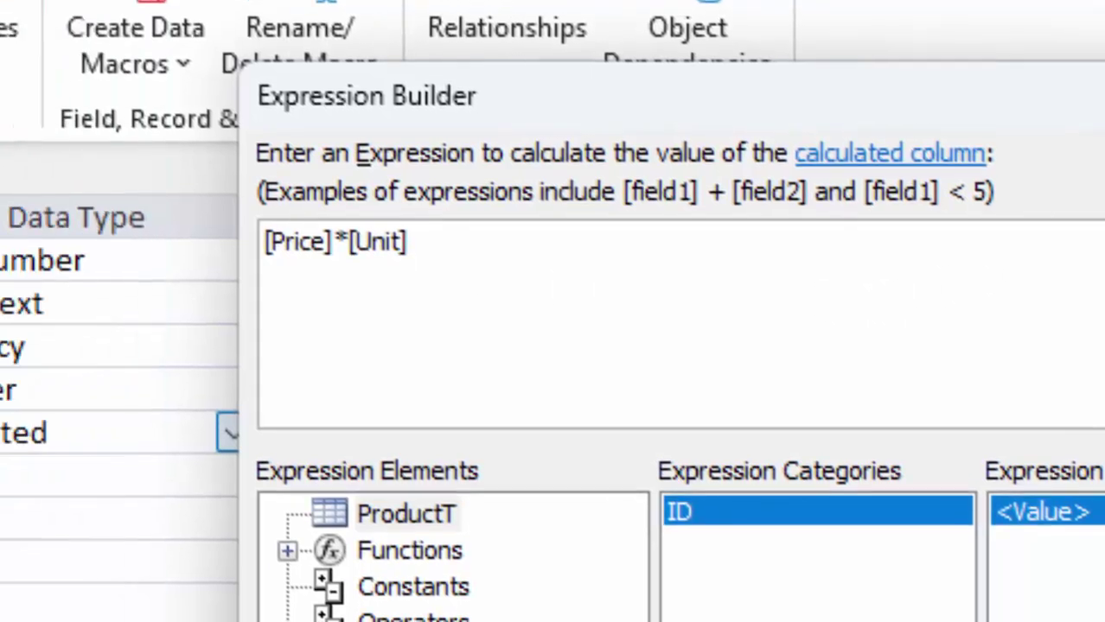
{"action": "left_click", "coordinate": [1071, 251]}
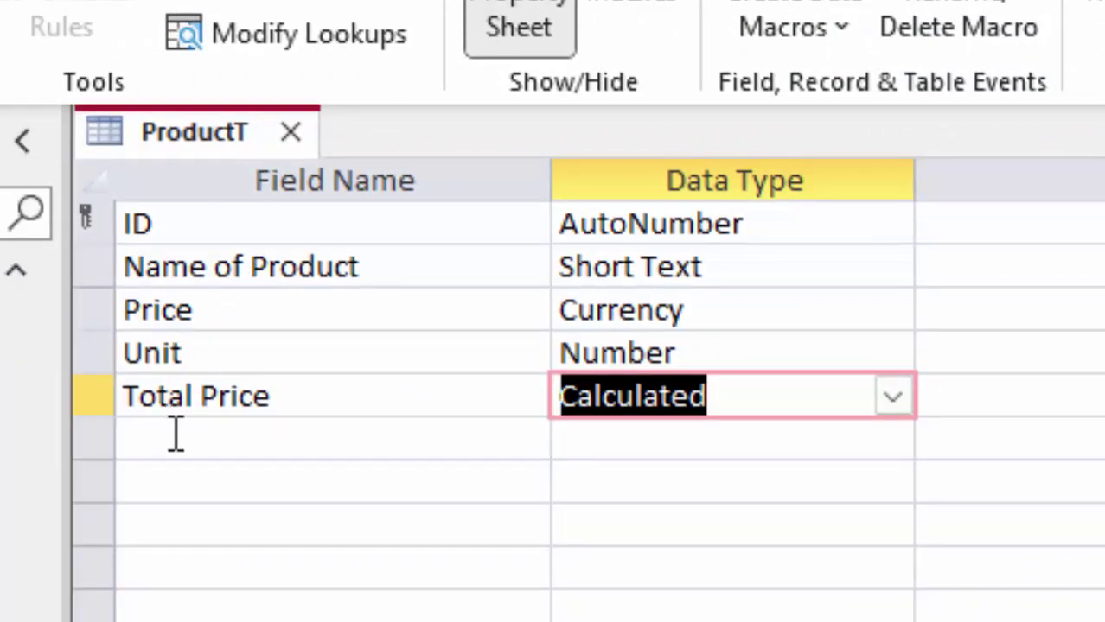
Step: Add a Tax field below Total Price and open its Data Type list
{"action": "left_click", "coordinate": [176, 434]}
{"action": "type", "text": "T"}
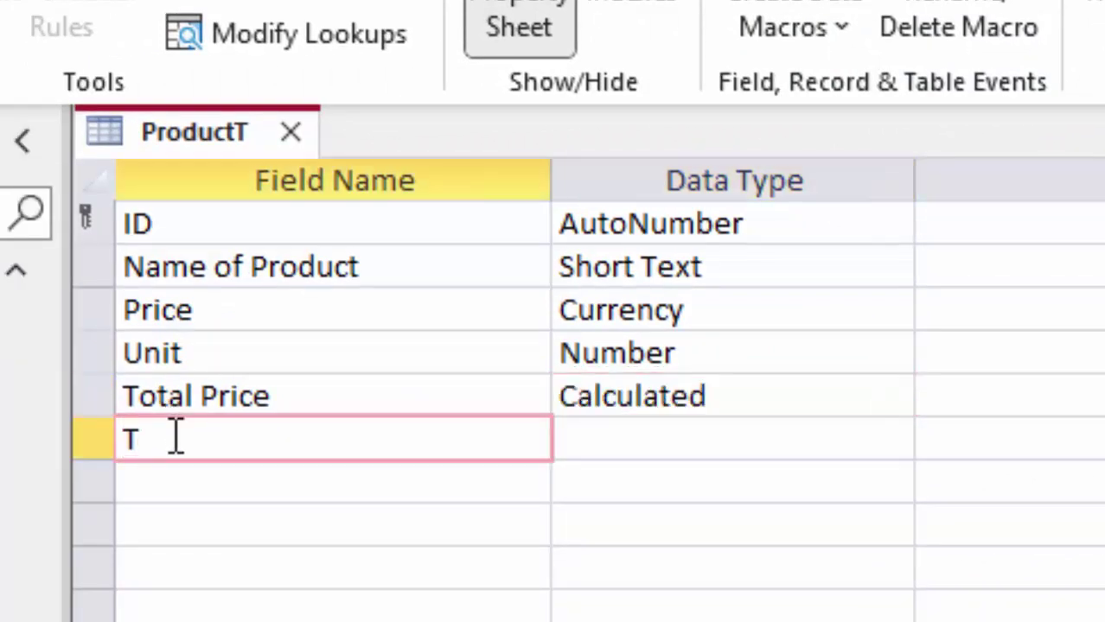
{"action": "type", "text": "ax"}
{"action": "key", "text": "BackSpace"}
{"action": "key", "text": "BackSpace"}
{"action": "key", "text": "BackSpace"}
{"action": "type", "text": "Tax"}
{"action": "left_click", "coordinate": [611, 439]}
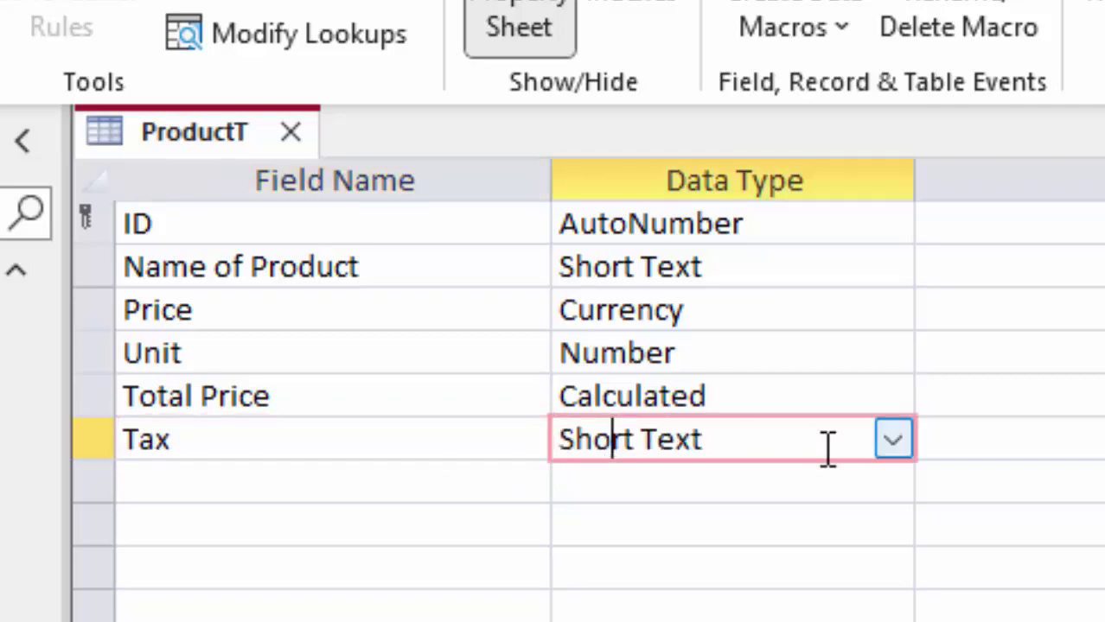
{"action": "left_click", "coordinate": [765, 350]}
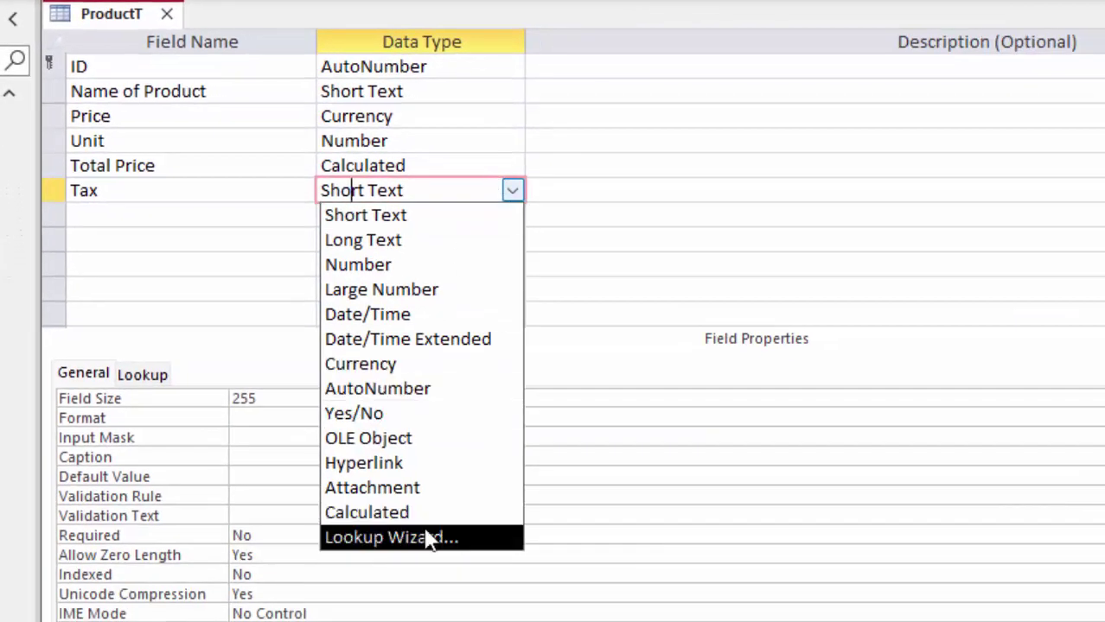
Step: Make Tax a Lookup Wizard field with typed values 5% and 10%
{"action": "left_click", "coordinate": [429, 535]}
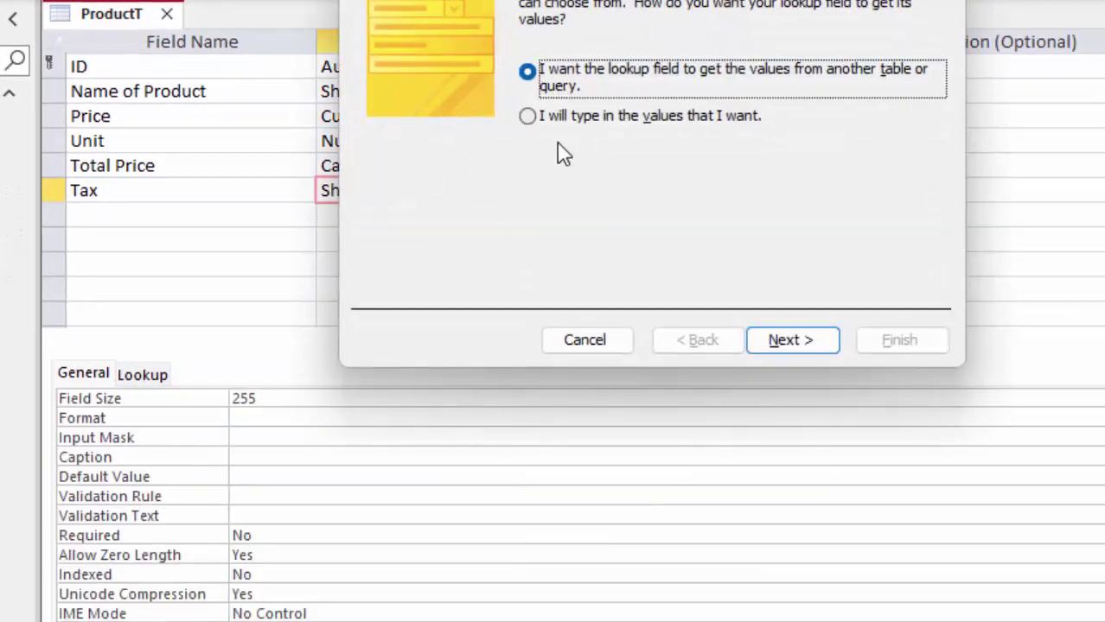
{"action": "left_click", "coordinate": [564, 137]}
{"action": "left_click", "coordinate": [760, 342]}
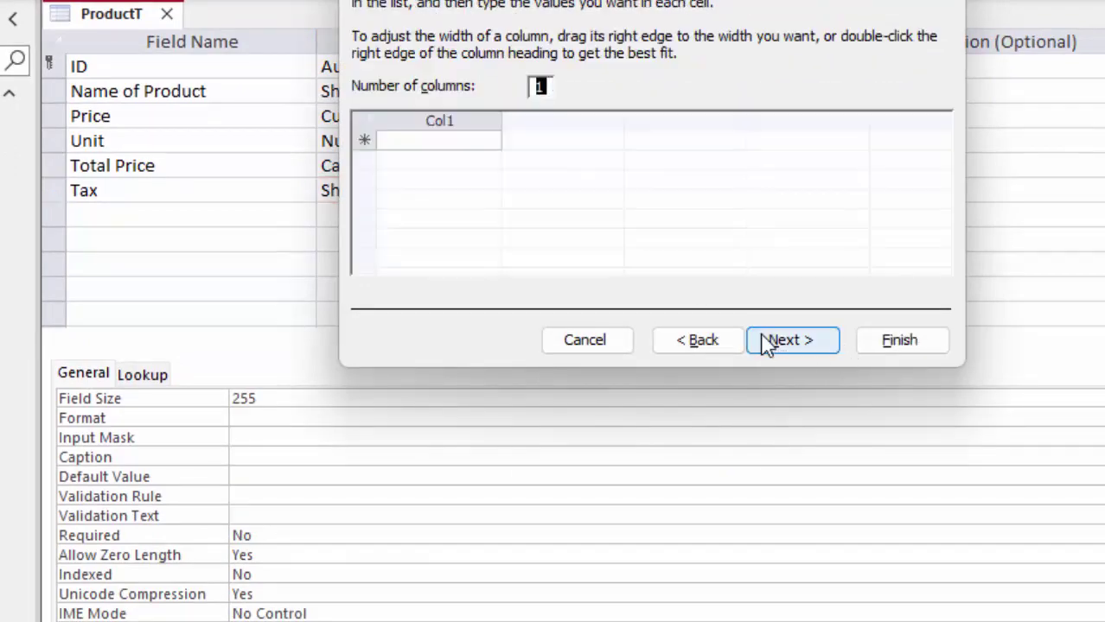
{"action": "left_click", "coordinate": [389, 141]}
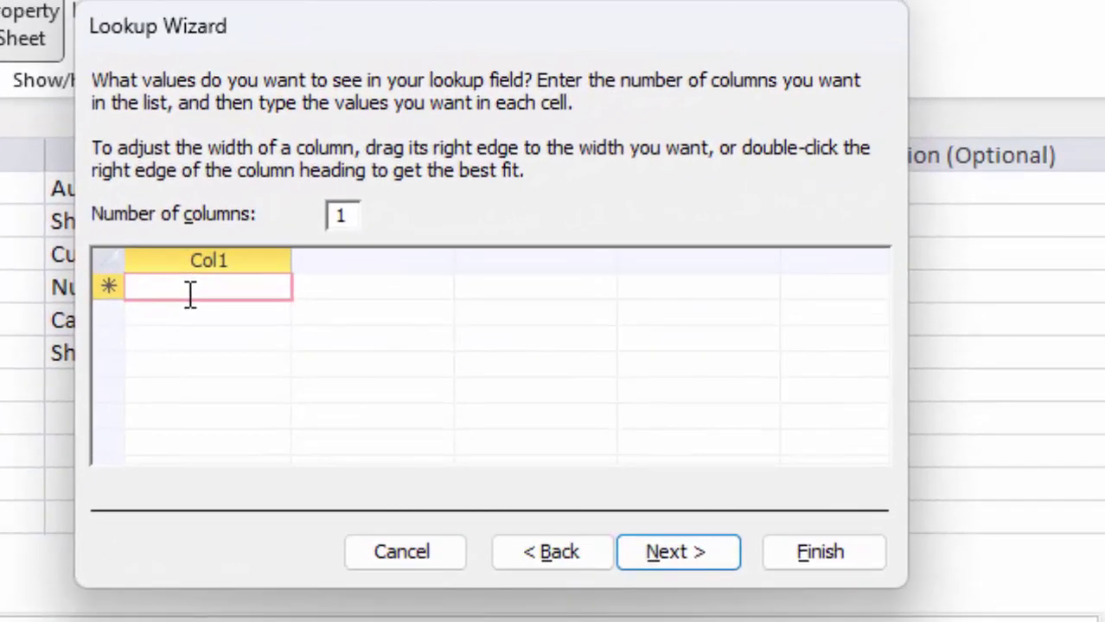
{"action": "type", "text": "5%"}
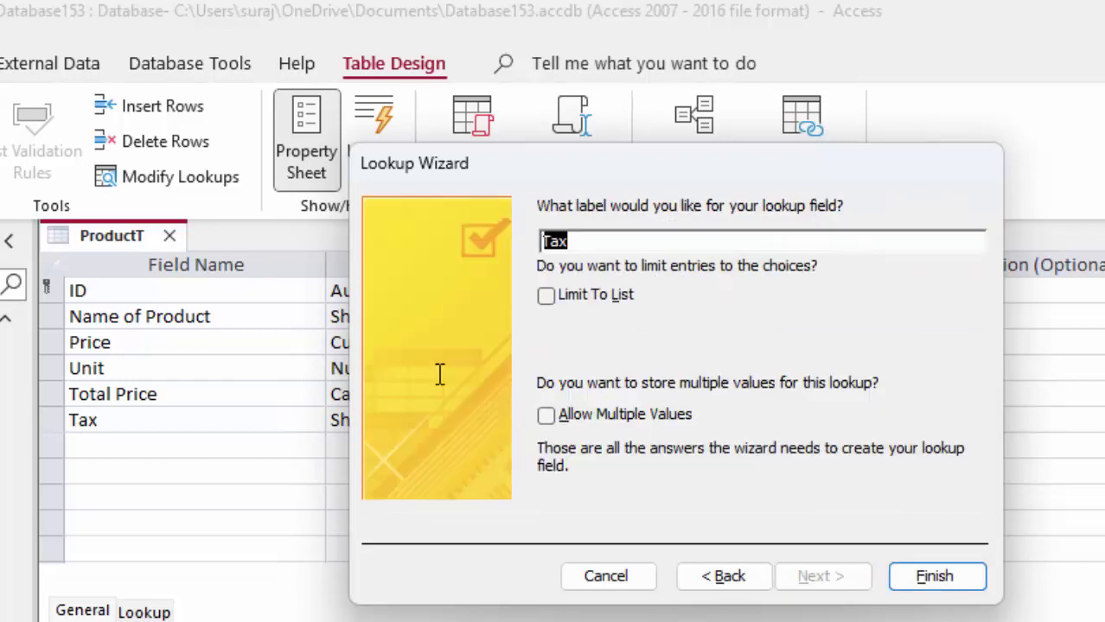
{"action": "left_click", "coordinate": [717, 576]}
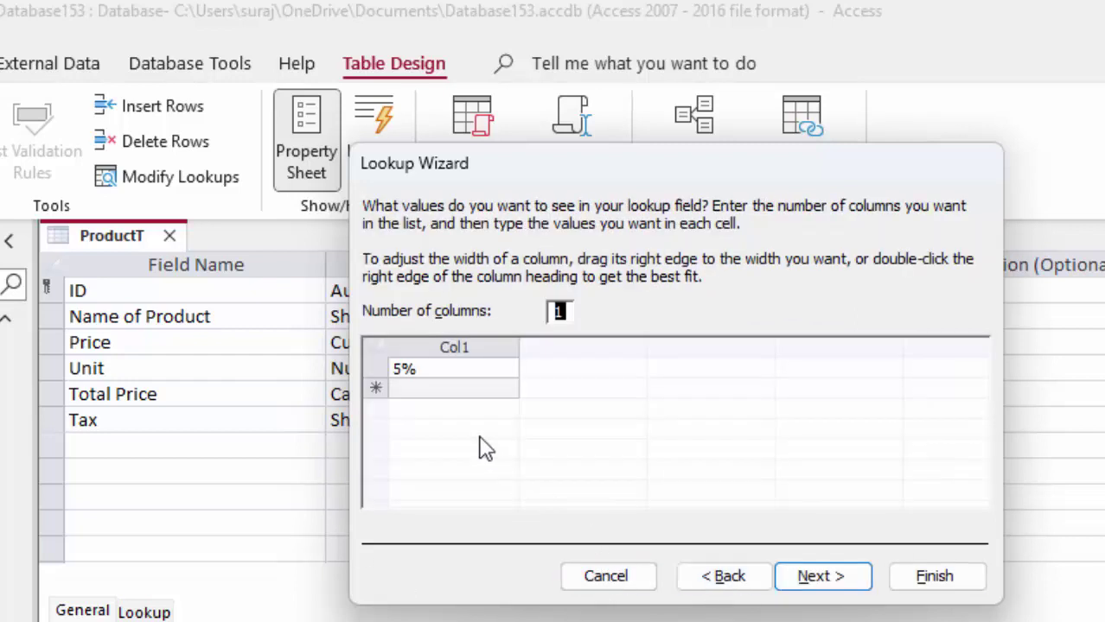
{"action": "left_click", "coordinate": [442, 389]}
{"action": "type", "text": "0"}
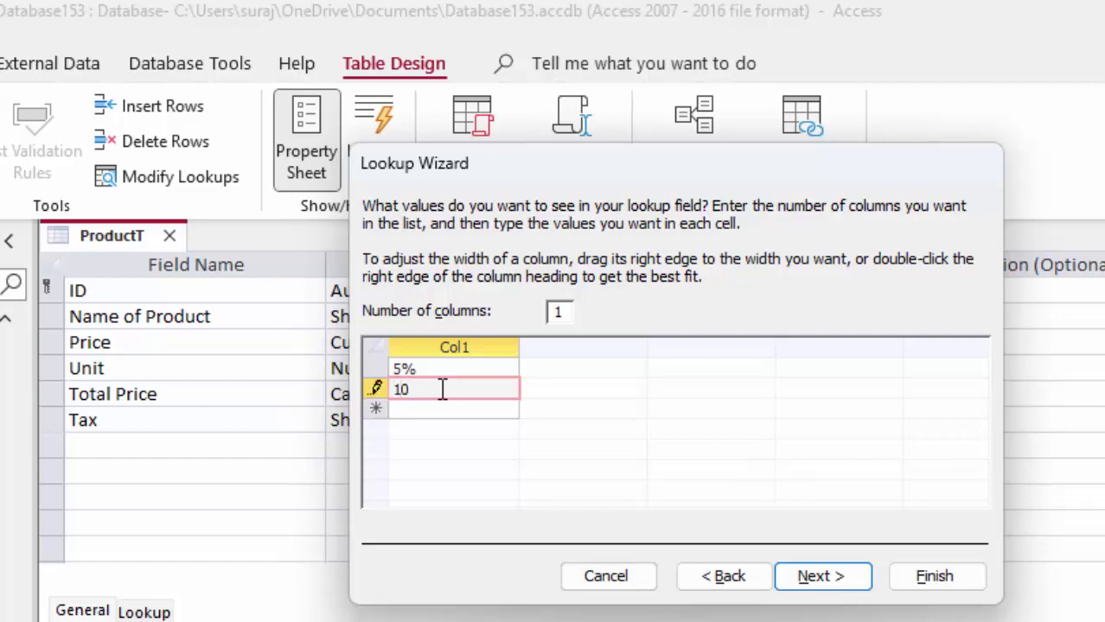
{"action": "key", "text": "Return"}
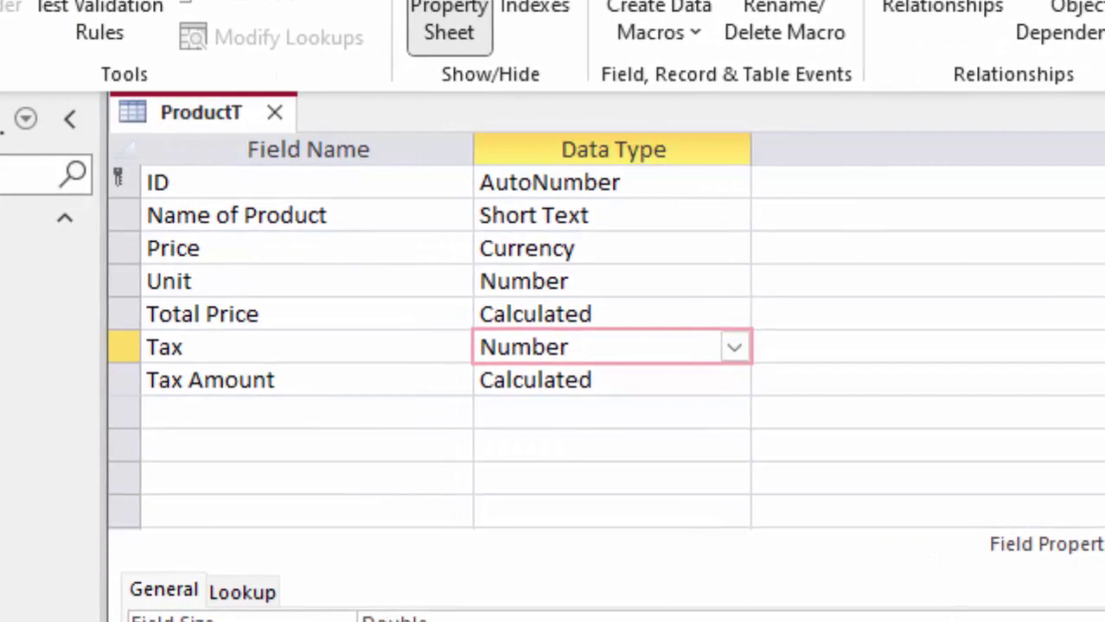
Step: Format Tax as Percent, save ProductT and switch to Datasheet View
{"action": "left_click", "coordinate": [350, 601]}
{"action": "key", "text": "alt+Down"}
{"action": "key", "text": "Down"}
{"action": "key", "text": "Down"}
{"action": "key", "text": "Down"}
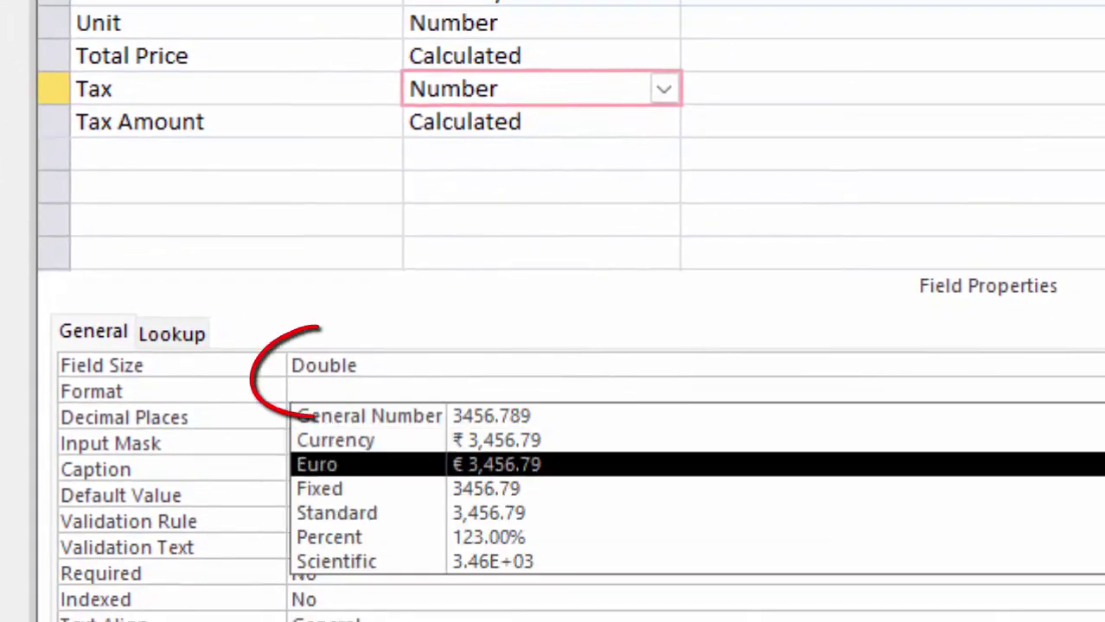
{"action": "key", "text": "Down"}
{"action": "key", "text": "Down"}
{"action": "key", "text": "Down"}
{"action": "key", "text": "Return"}
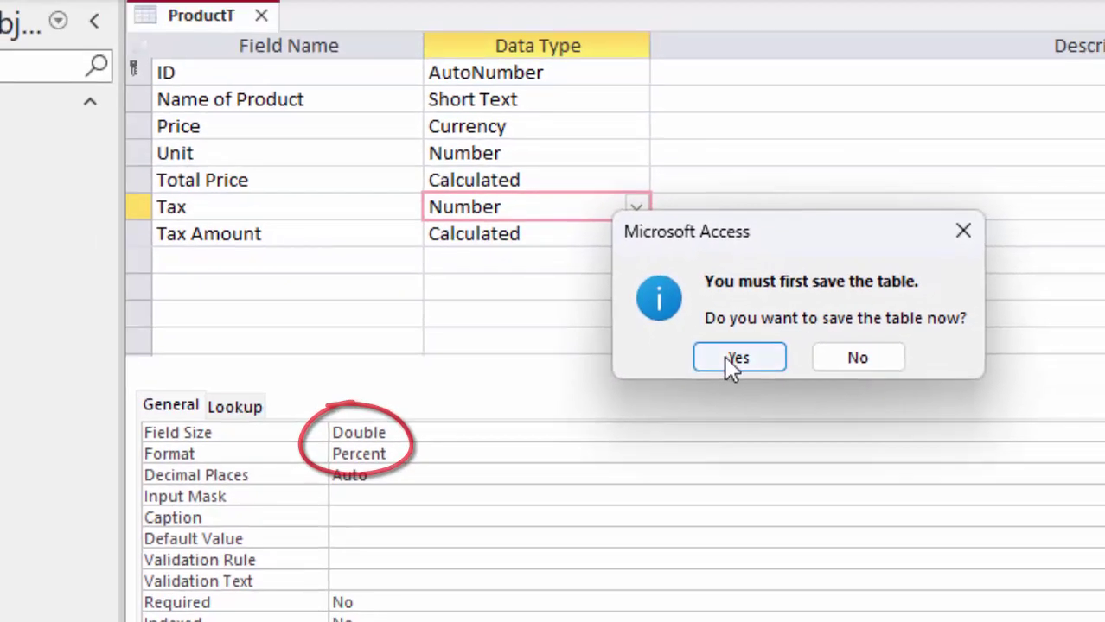
{"action": "left_click", "coordinate": [679, 467]}
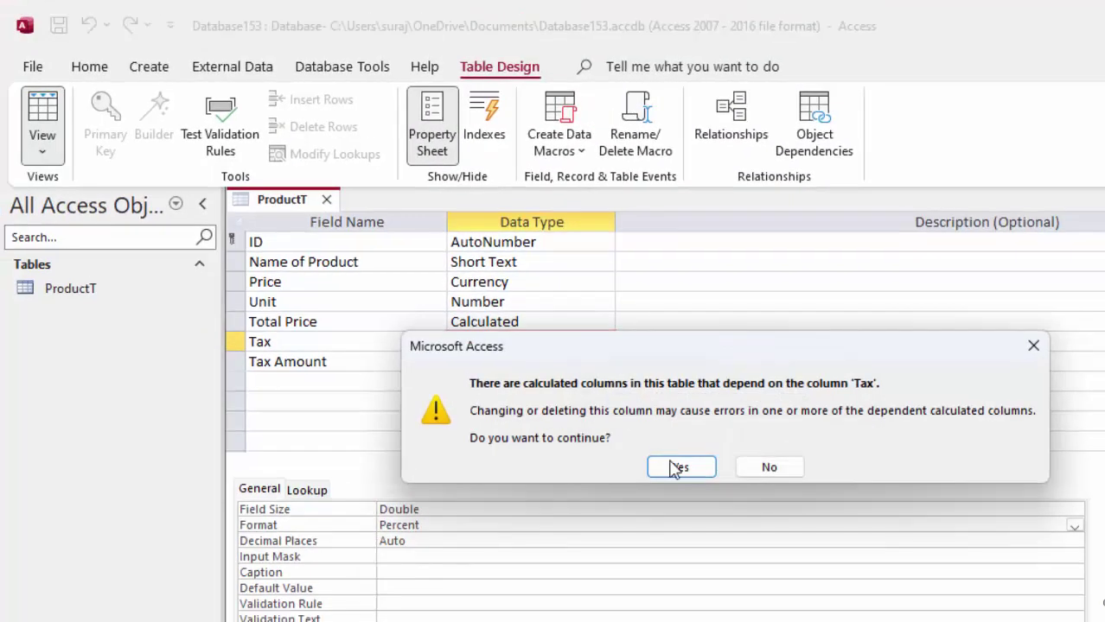
{"action": "left_click", "coordinate": [679, 466]}
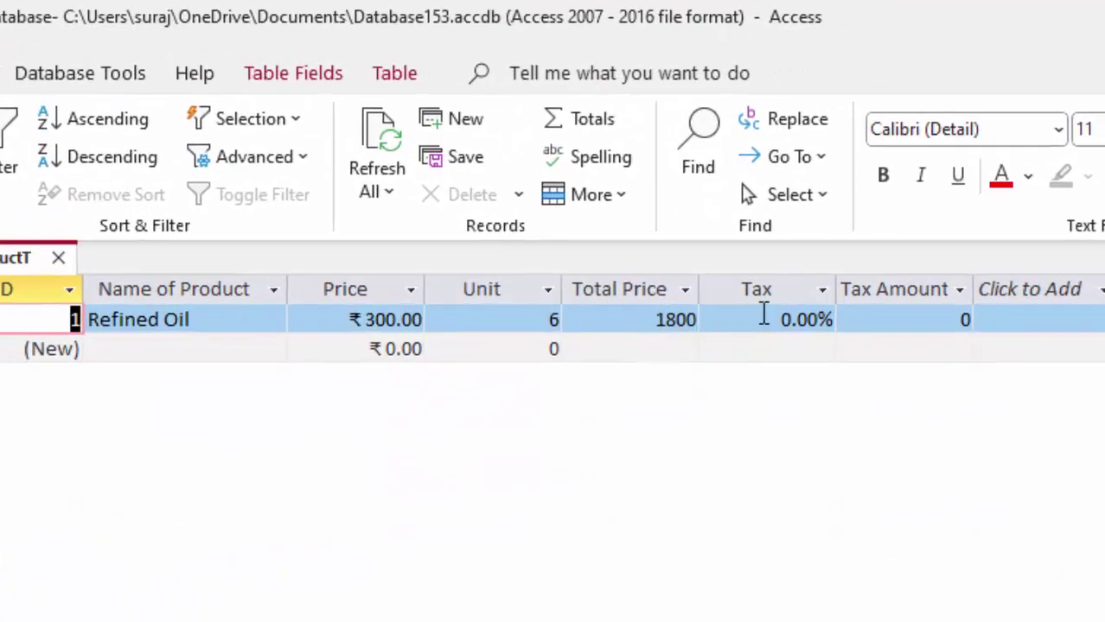
Step: Set Refined Oil's tax to 5%, giving a Tax Amount of 90
{"action": "left_click", "coordinate": [763, 318]}
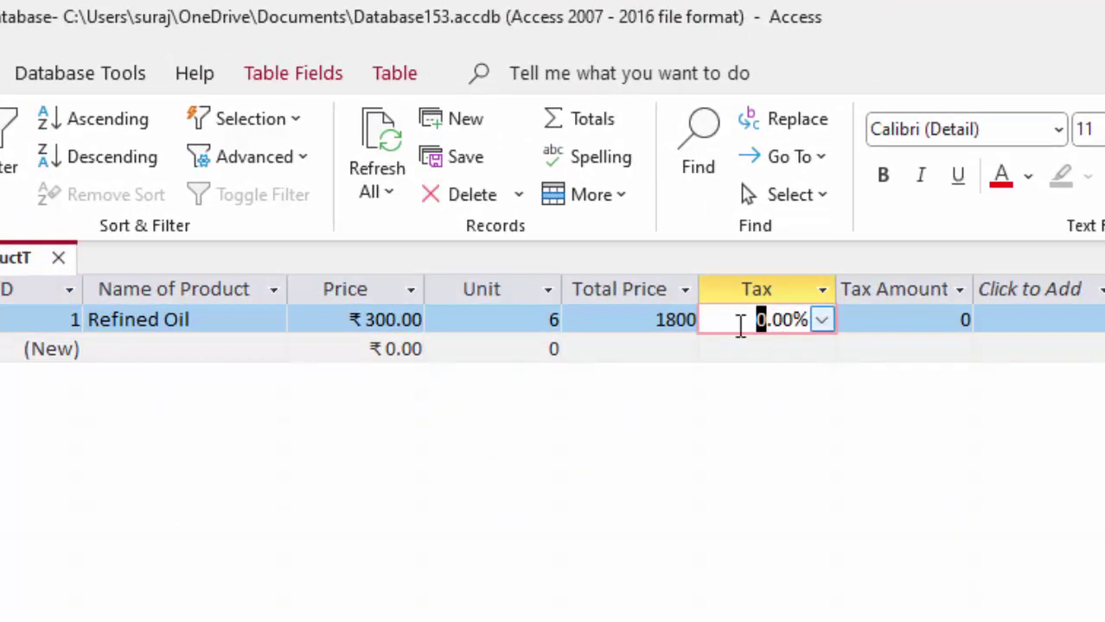
{"action": "type", "text": "5"}
{"action": "key", "text": "Tab"}
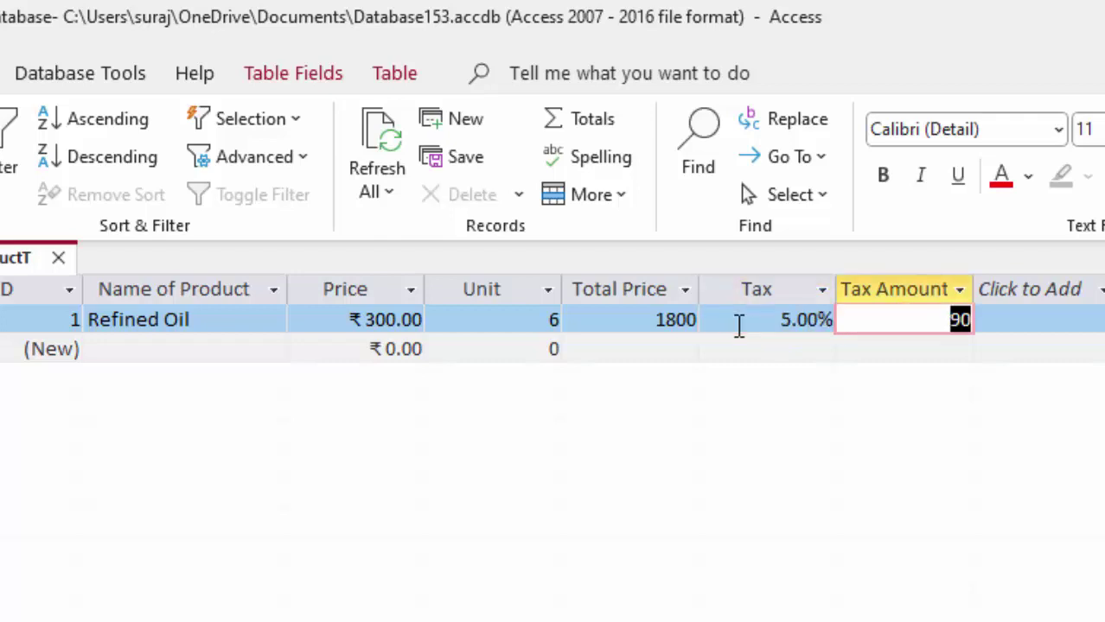
{"action": "left_click", "coordinate": [934, 325]}
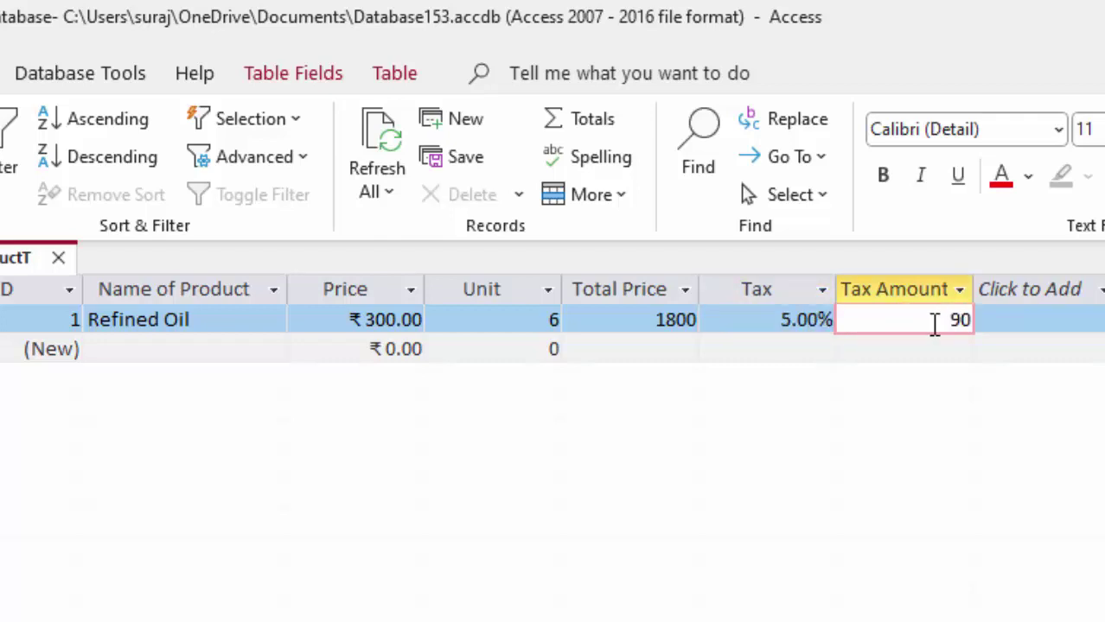
Step: Add Mustered Oil at price 130, 10 units, with 10% tax
{"action": "left_click", "coordinate": [137, 343]}
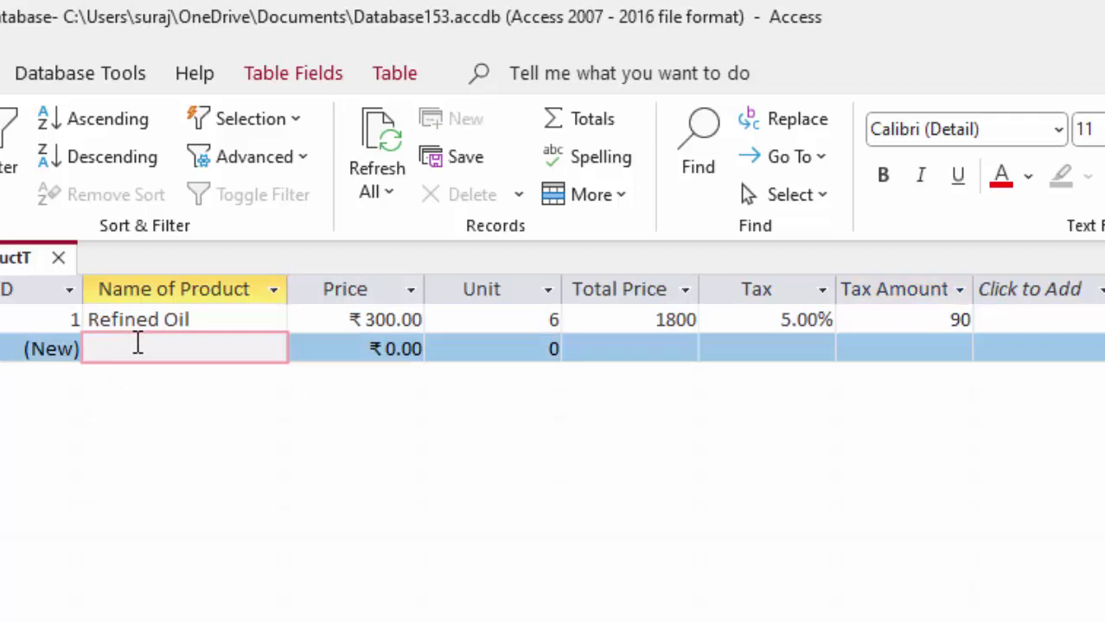
{"action": "type", "text": "M"}
{"action": "type", "text": "ustere"}
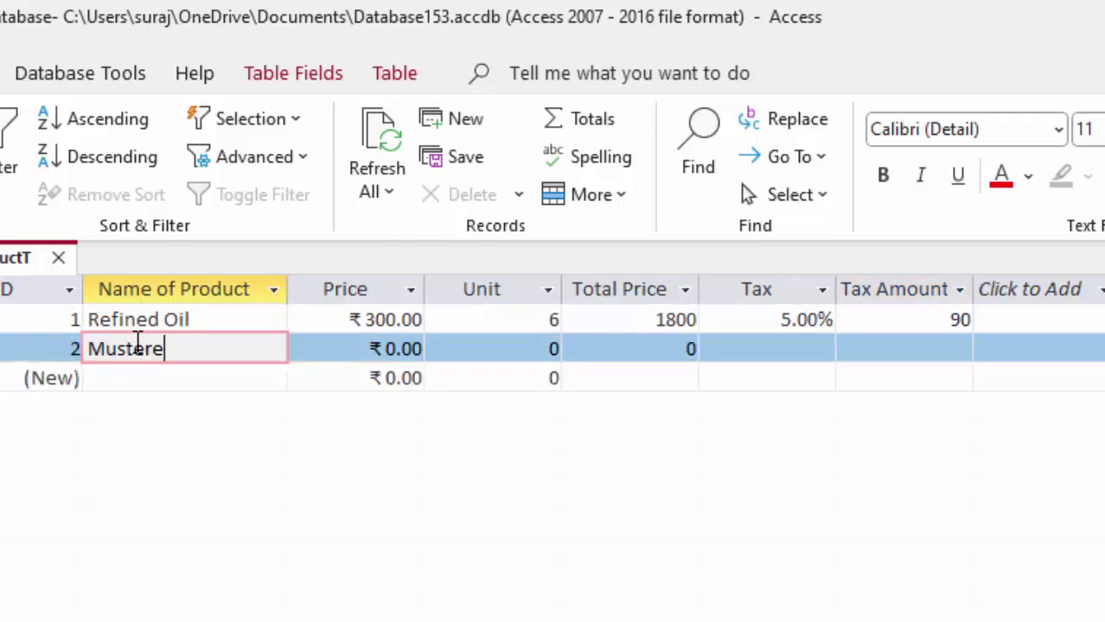
{"action": "type", "text": "d Oi"}
{"action": "type", "text": "l"}
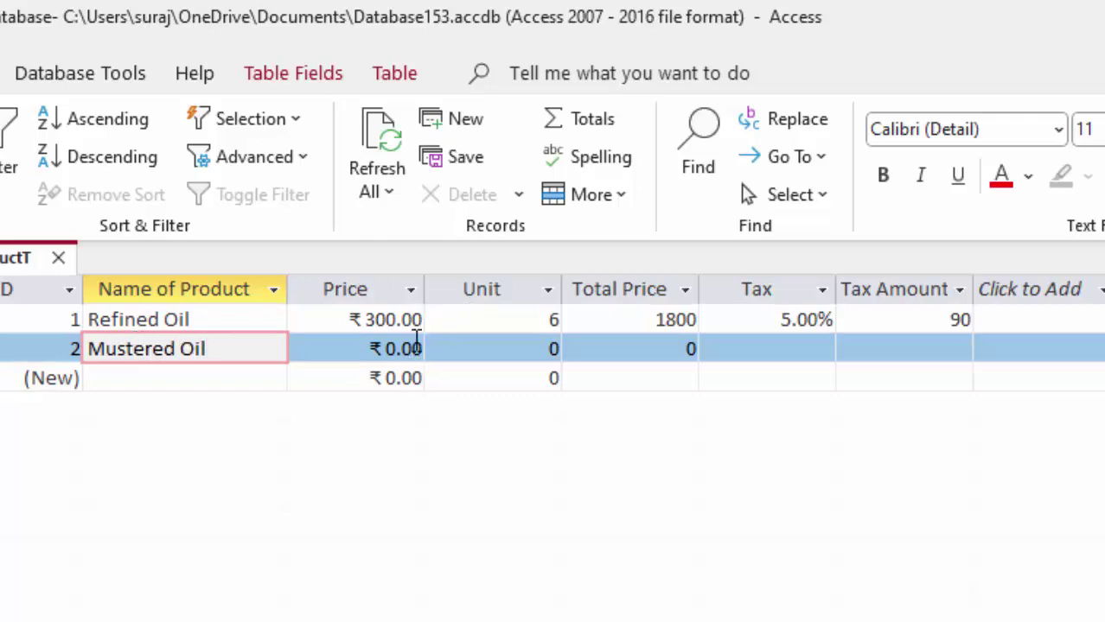
{"action": "left_click", "coordinate": [401, 353]}
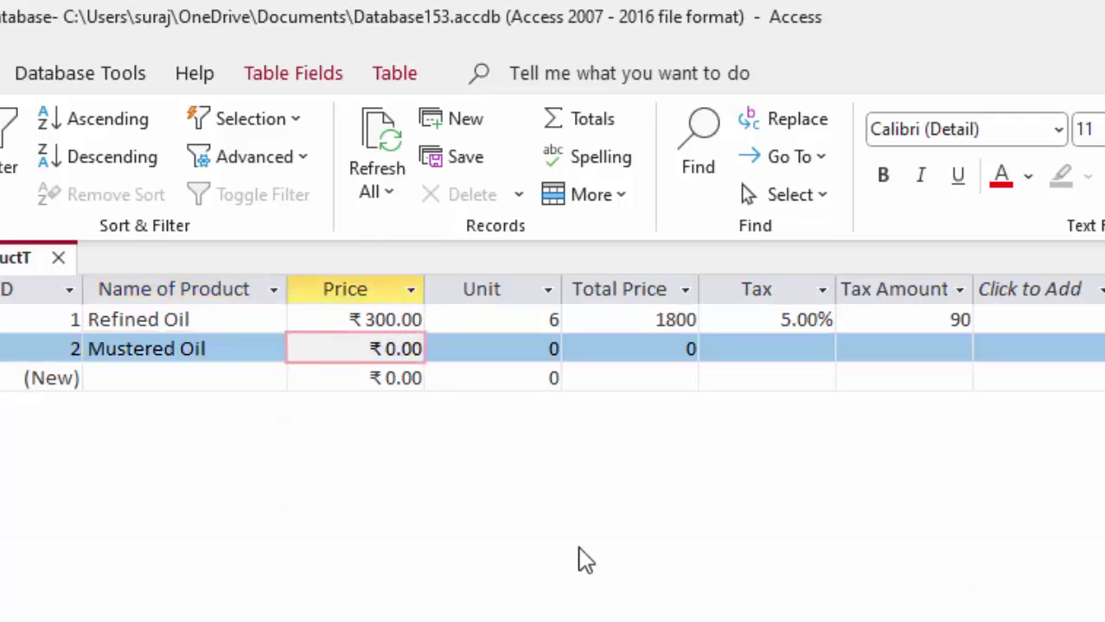
{"action": "key", "text": "BackSpace"}
{"action": "type", "text": "1"}
{"action": "type", "text": "30"}
{"action": "key", "text": "Tab"}
{"action": "type", "text": "1"}
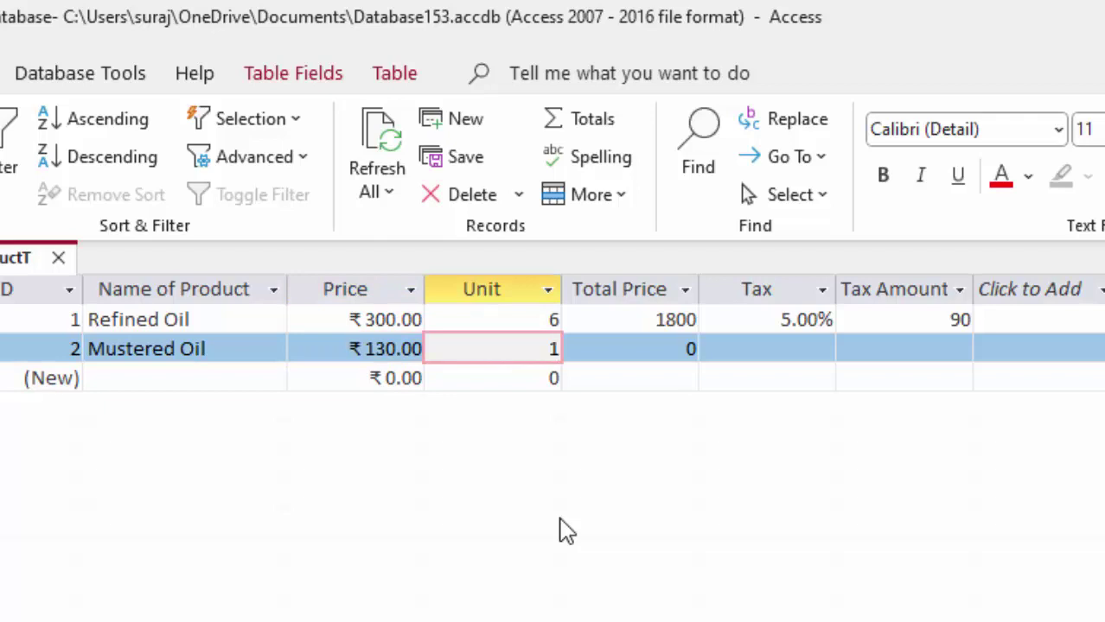
{"action": "key", "text": "BackSpace"}
{"action": "type", "text": "10"}
{"action": "key", "text": "Tab"}
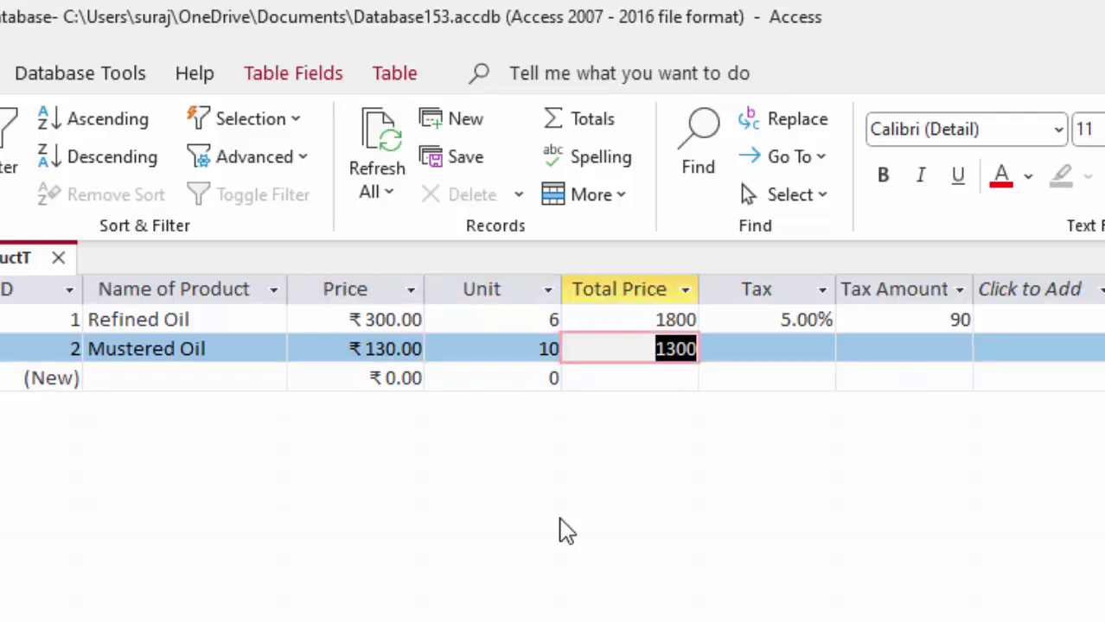
{"action": "key", "text": "Tab"}
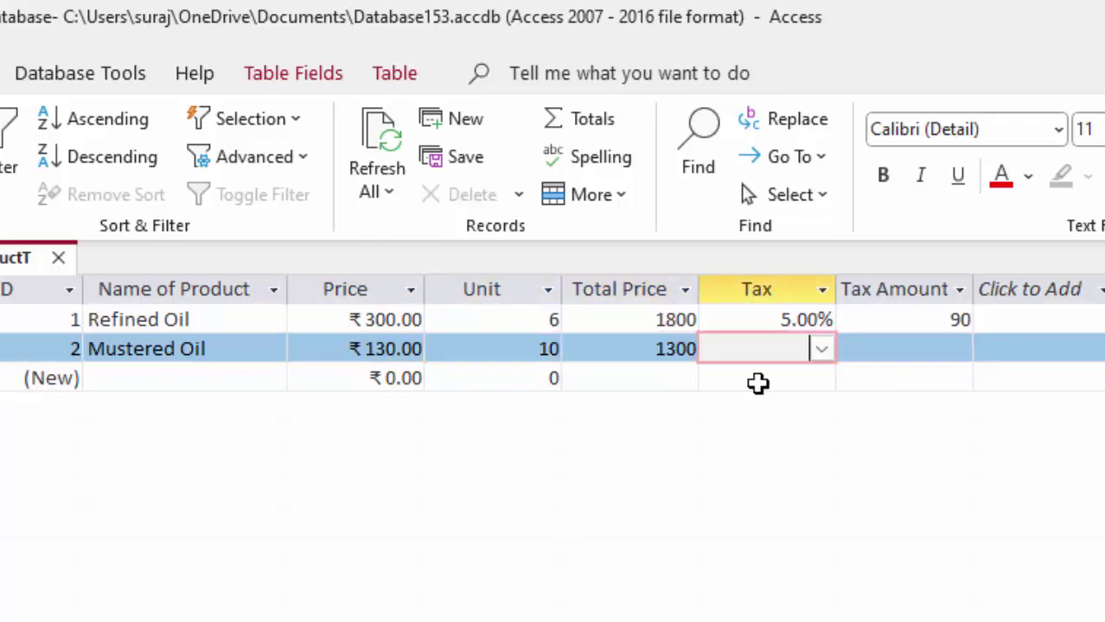
{"action": "left_click", "coordinate": [821, 349]}
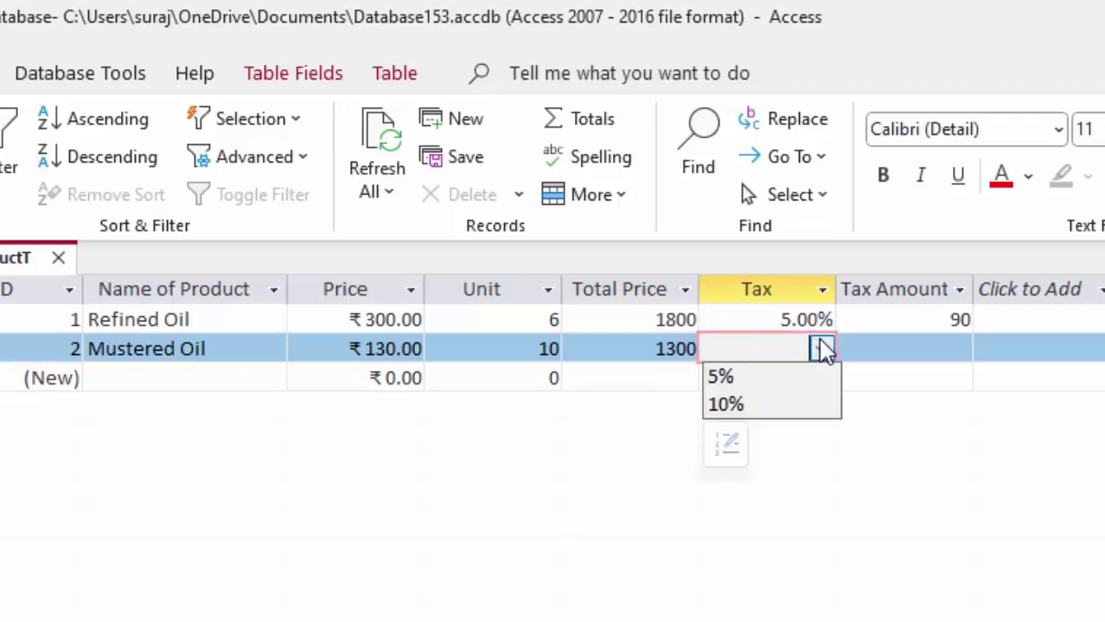
{"action": "left_click", "coordinate": [774, 403]}
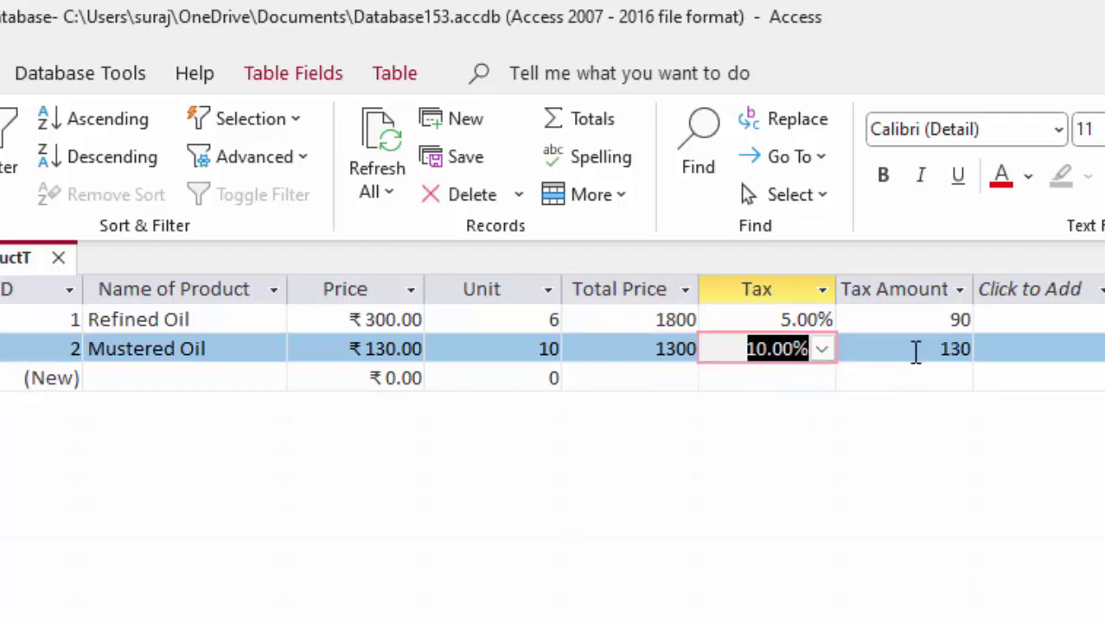
Step: Open the Edit List Items dialog from the new row's Tax dropdown
{"action": "left_click", "coordinate": [749, 378]}
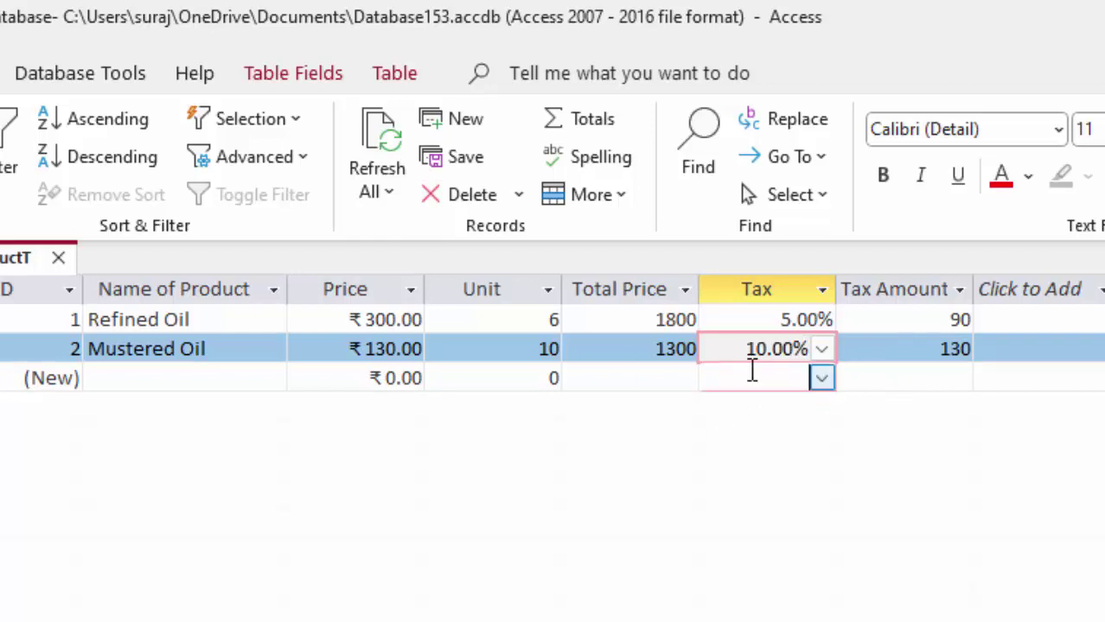
{"action": "left_click", "coordinate": [821, 381]}
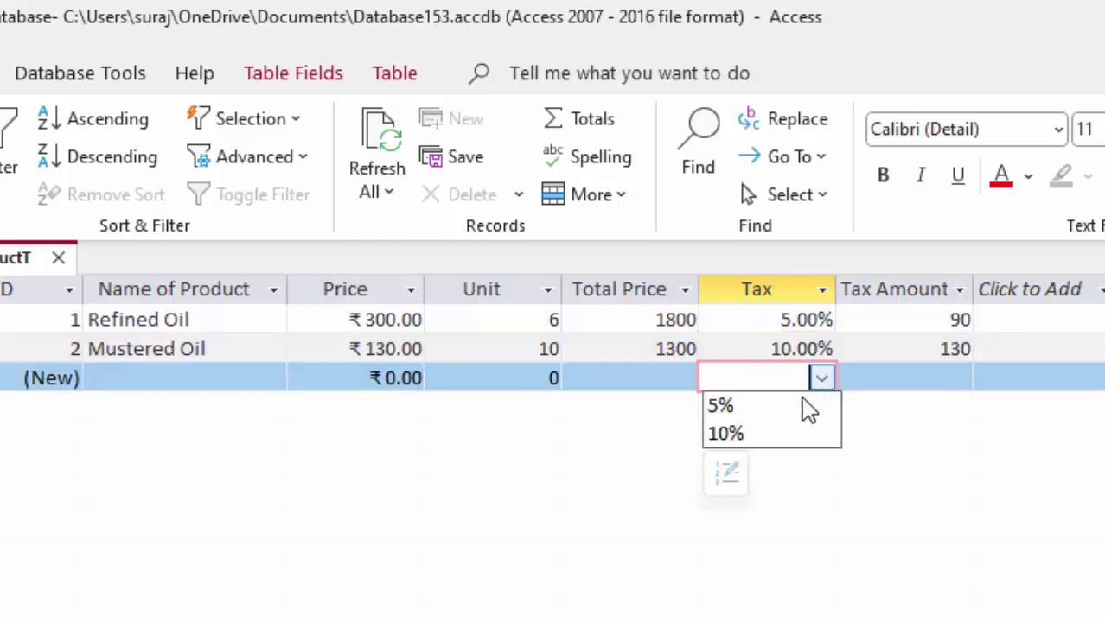
{"action": "left_click", "coordinate": [726, 472]}
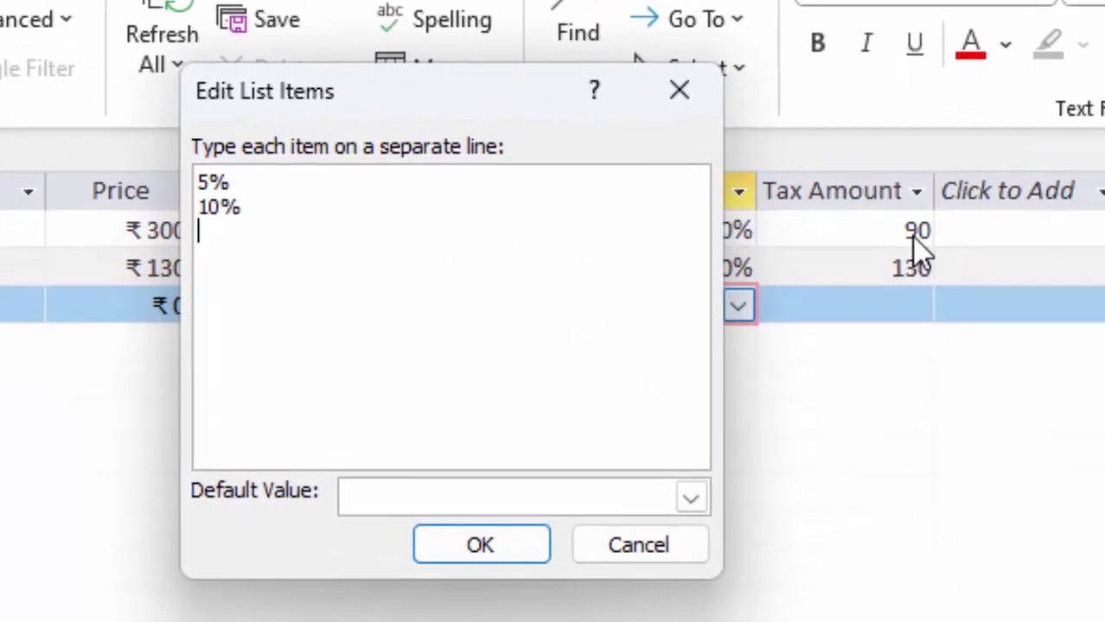
Step: Add 12%, 18%, 21% and 28% to the Tax rate list and save it
{"action": "type", "text": "12"}
{"action": "type", "text": "%"}
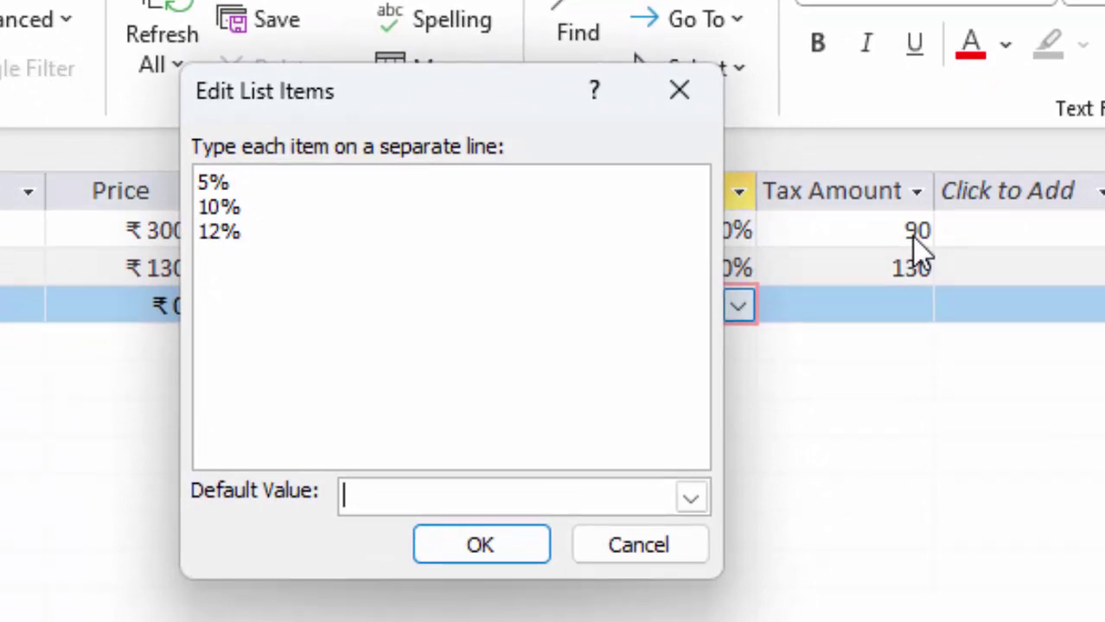
{"action": "left_click", "coordinate": [268, 232]}
{"action": "type", "text": "1"}
{"action": "type", "text": "8%"}
{"action": "key", "text": "Tab"}
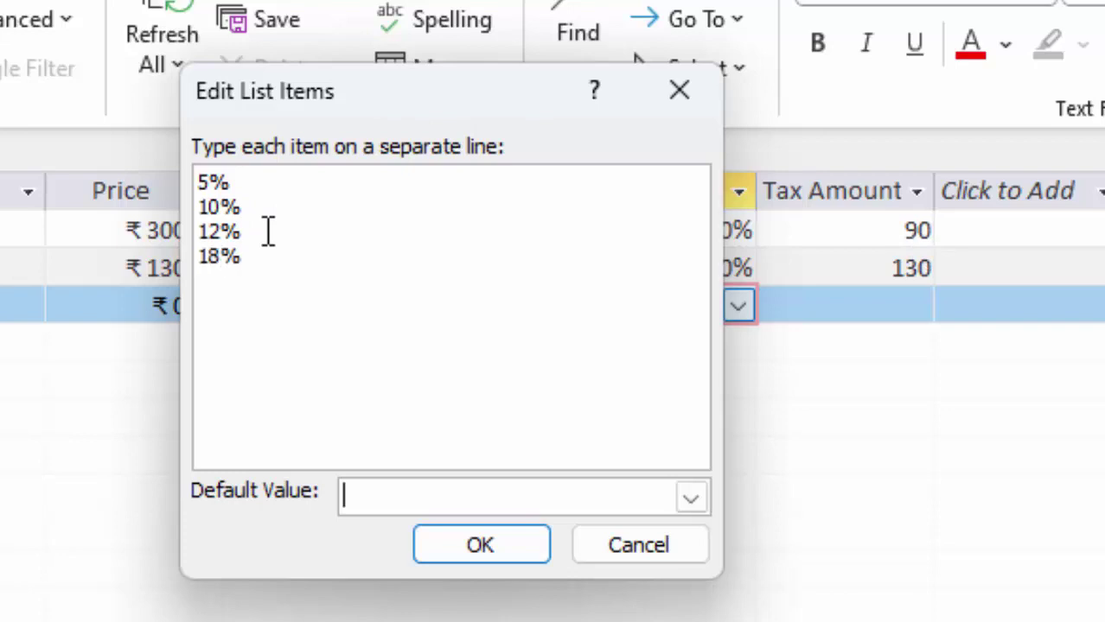
{"action": "left_click", "coordinate": [285, 266]}
{"action": "key", "text": "Return"}
{"action": "type", "text": "21"}
{"action": "type", "text": "%"}
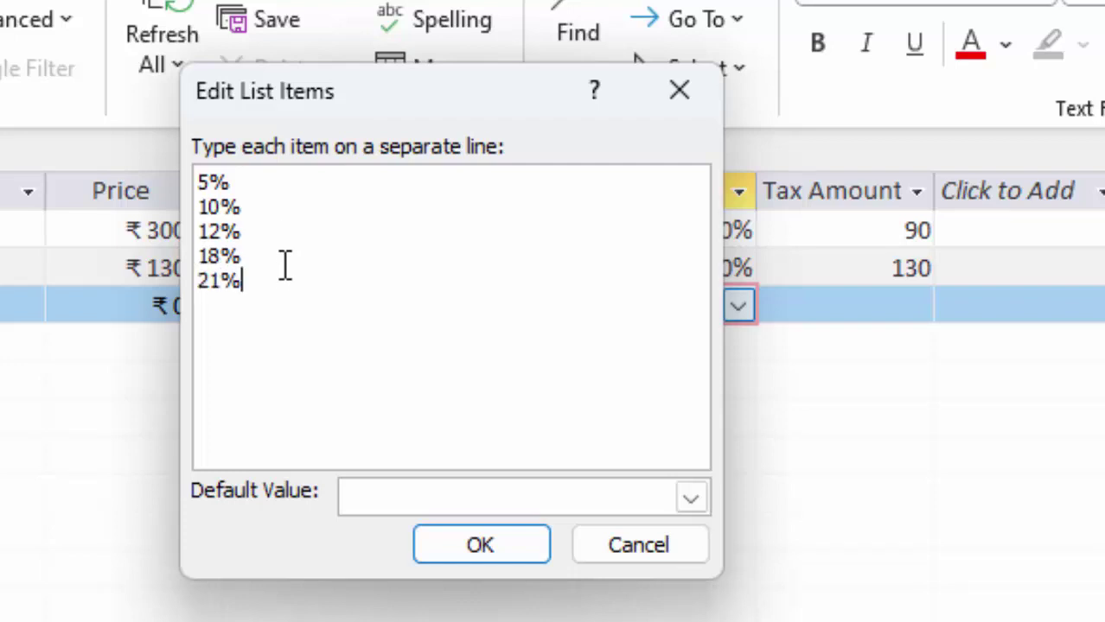
{"action": "key", "text": "Return"}
{"action": "type", "text": "28%"}
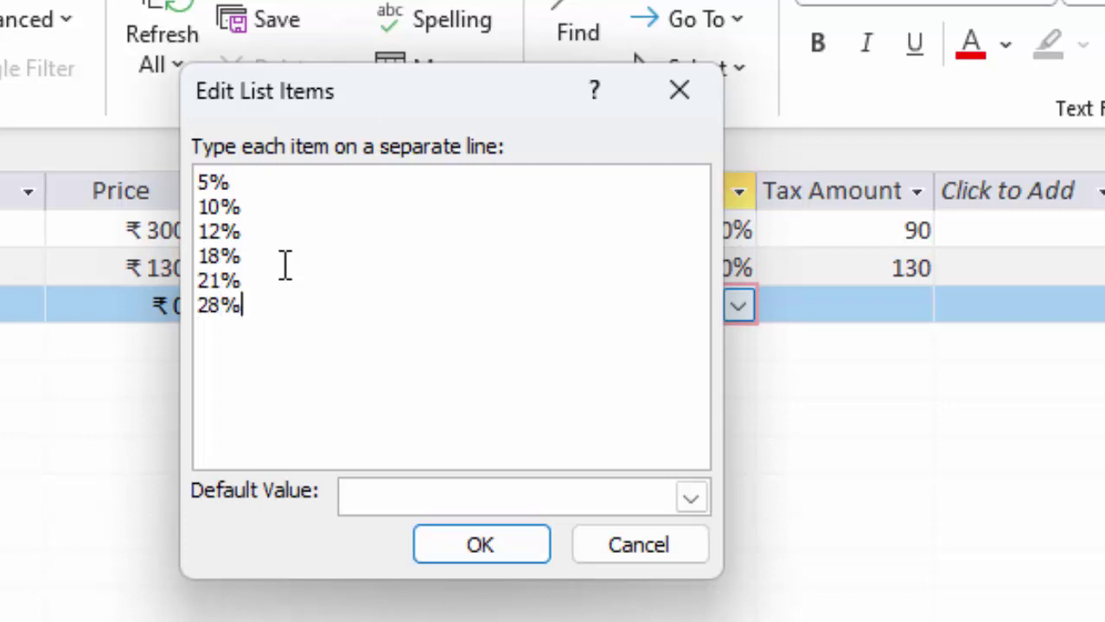
{"action": "left_click", "coordinate": [454, 558]}
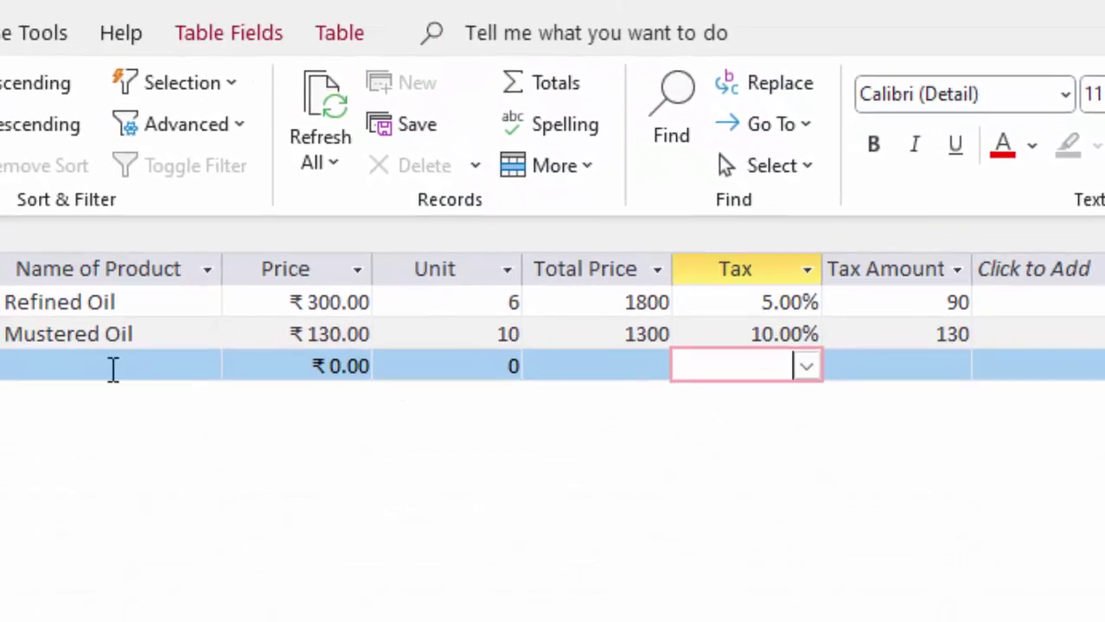
Step: Enter Parle G in the new row with price 30 and 50 units
{"action": "left_click", "coordinate": [116, 366]}
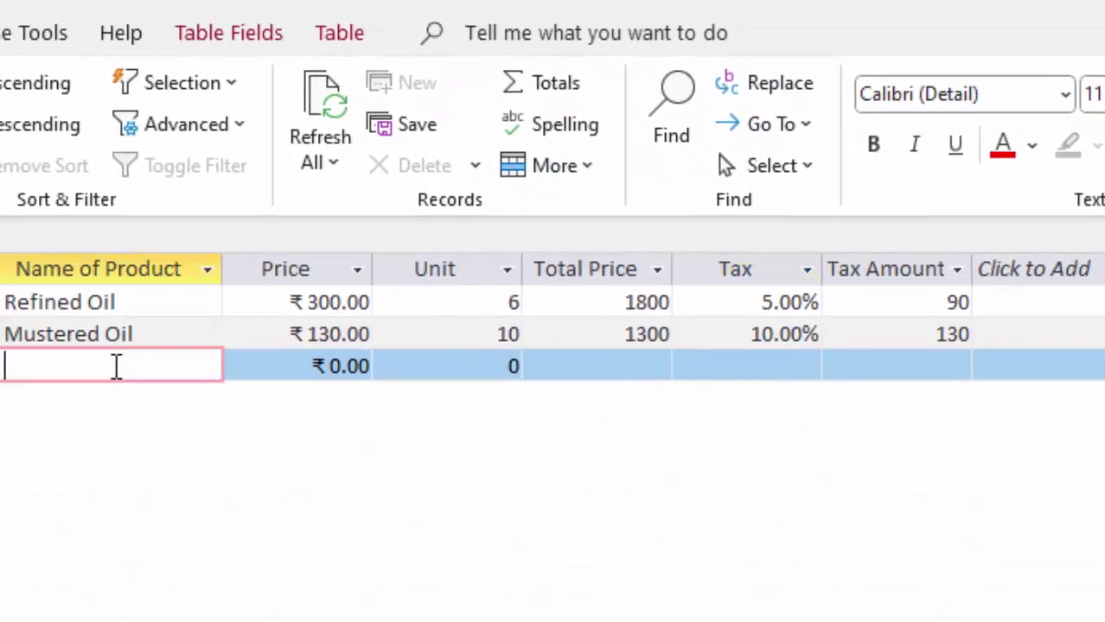
{"action": "type", "text": "O"}
{"action": "key", "text": "BackSpace"}
{"action": "type", "text": "Pa"}
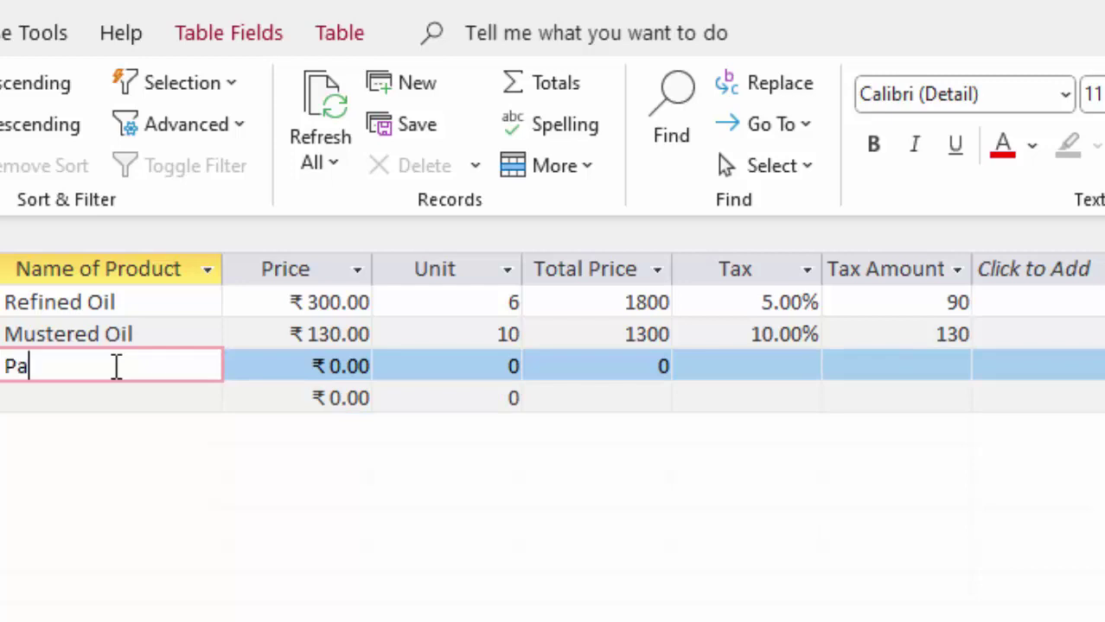
{"action": "type", "text": "rle"}
{"action": "type", "text": " G"}
{"action": "key", "text": "Tab"}
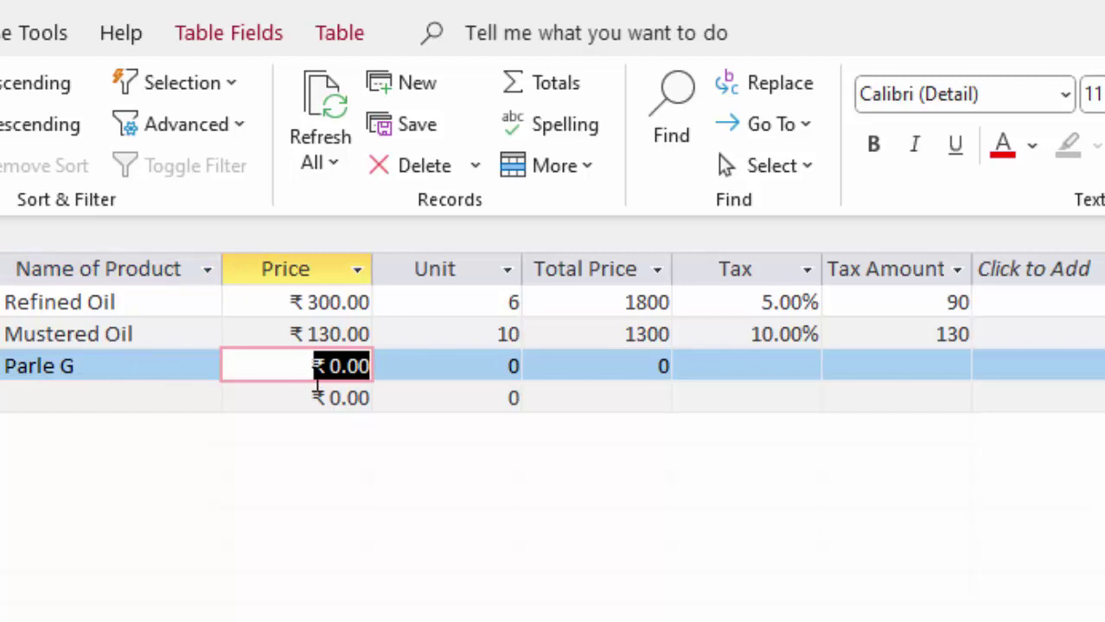
{"action": "type", "text": "30"}
{"action": "key", "text": "Tab"}
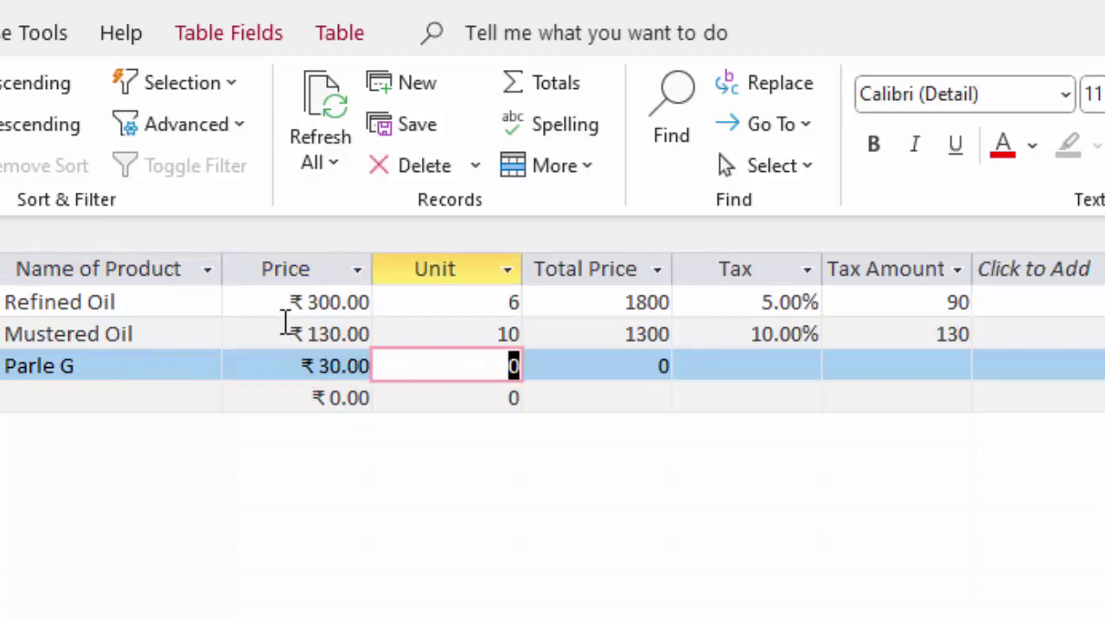
{"action": "type", "text": "5"}
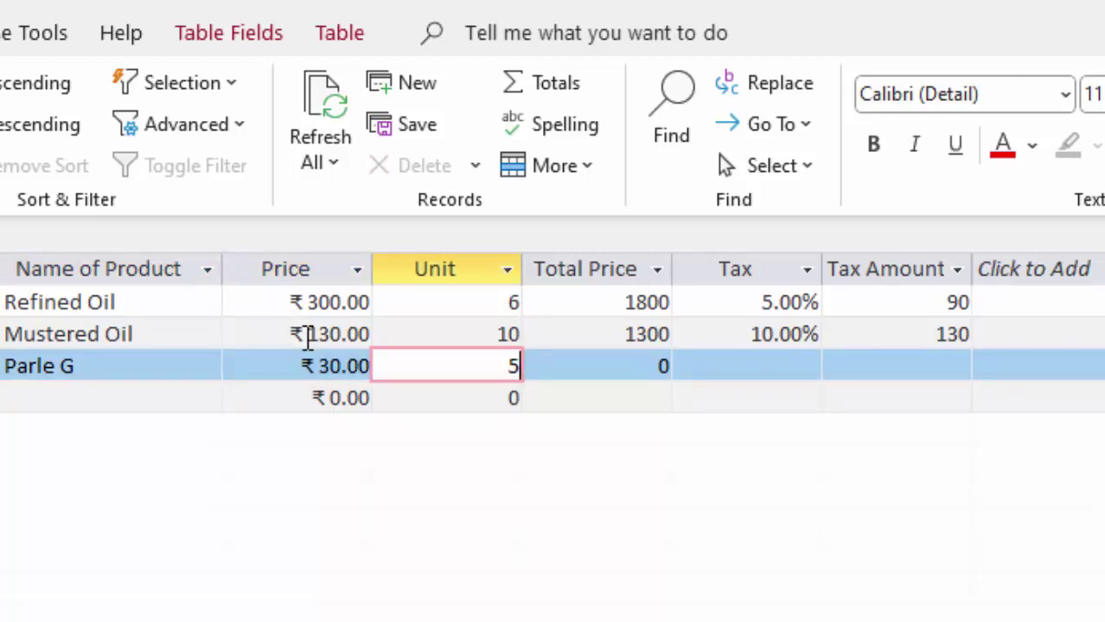
{"action": "type", "text": "0"}
{"action": "key", "text": "Tab"}
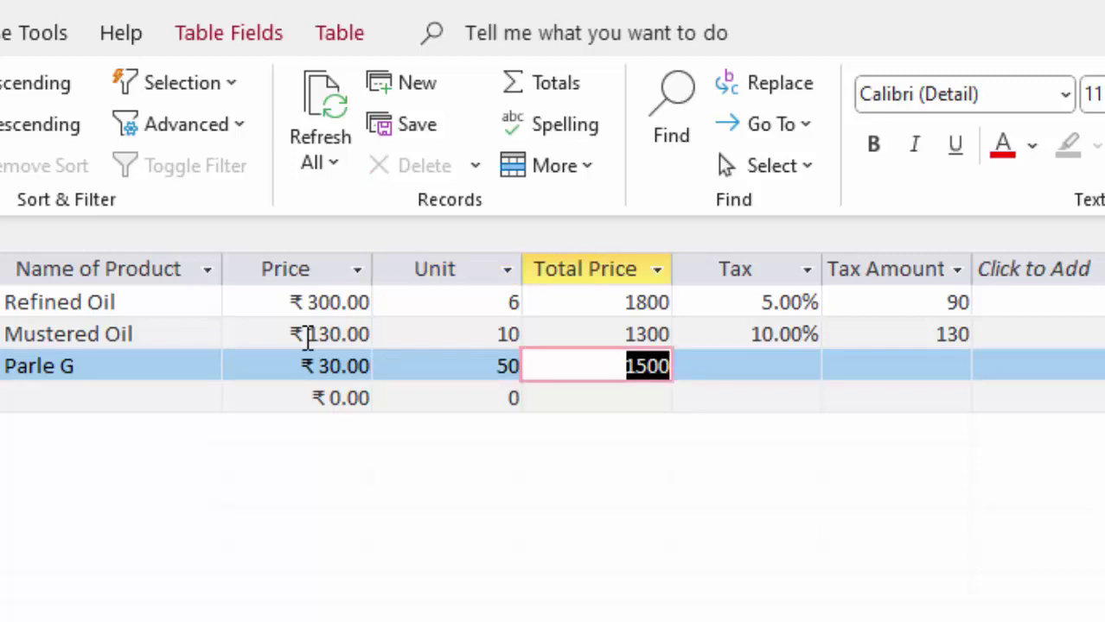
Step: Set Parle G's tax rate to 28% from the Tax dropdown
{"action": "key", "text": "Tab"}
{"action": "left_click", "coordinate": [808, 368]}
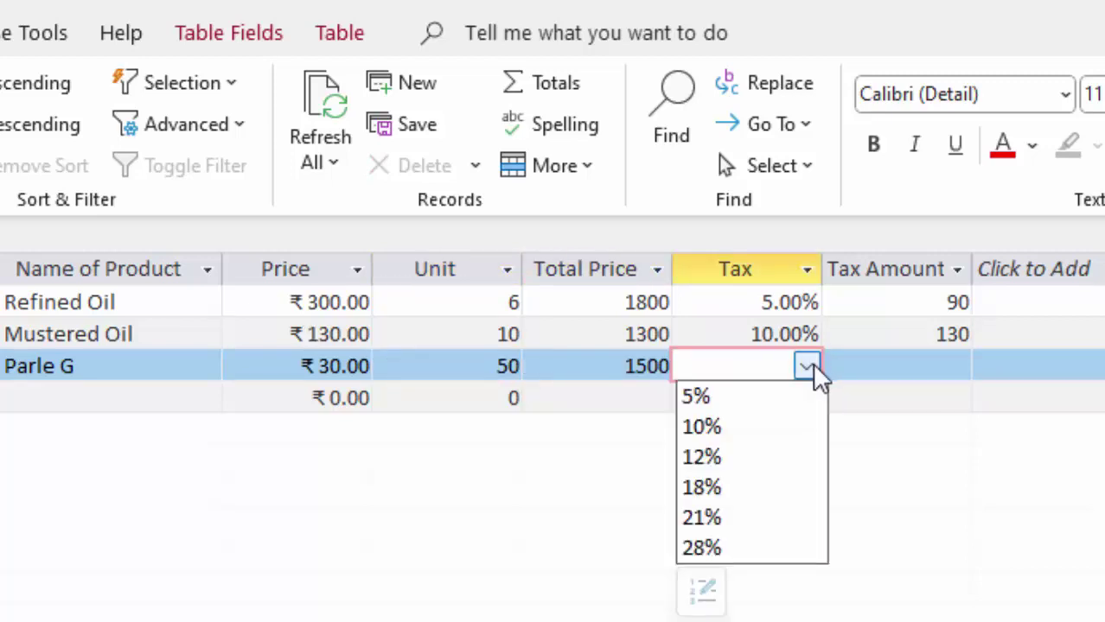
{"action": "left_click", "coordinate": [769, 550]}
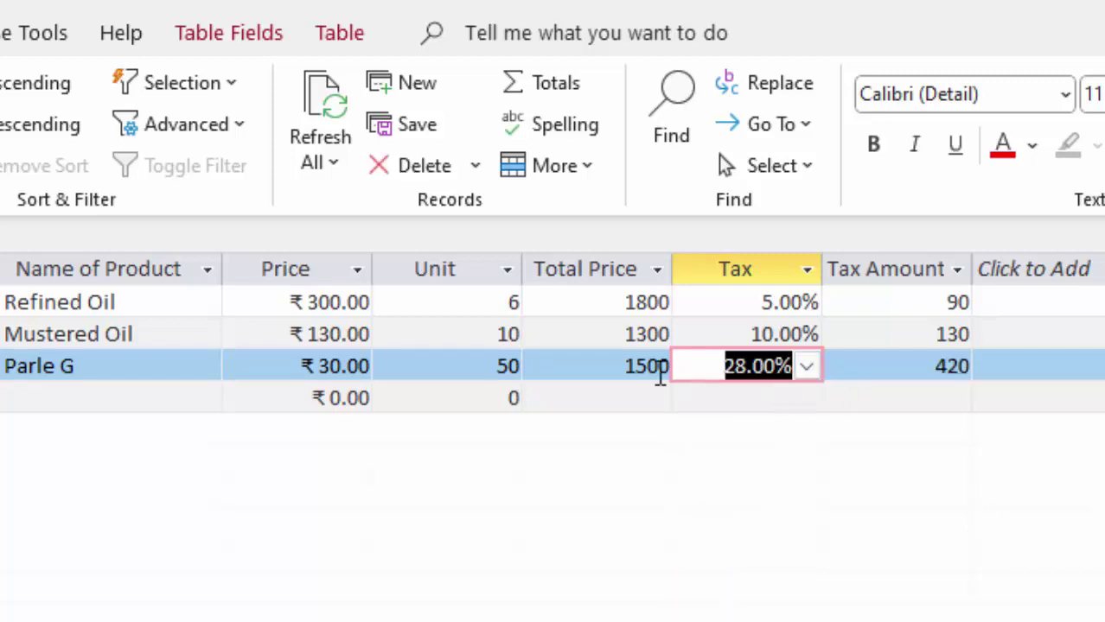